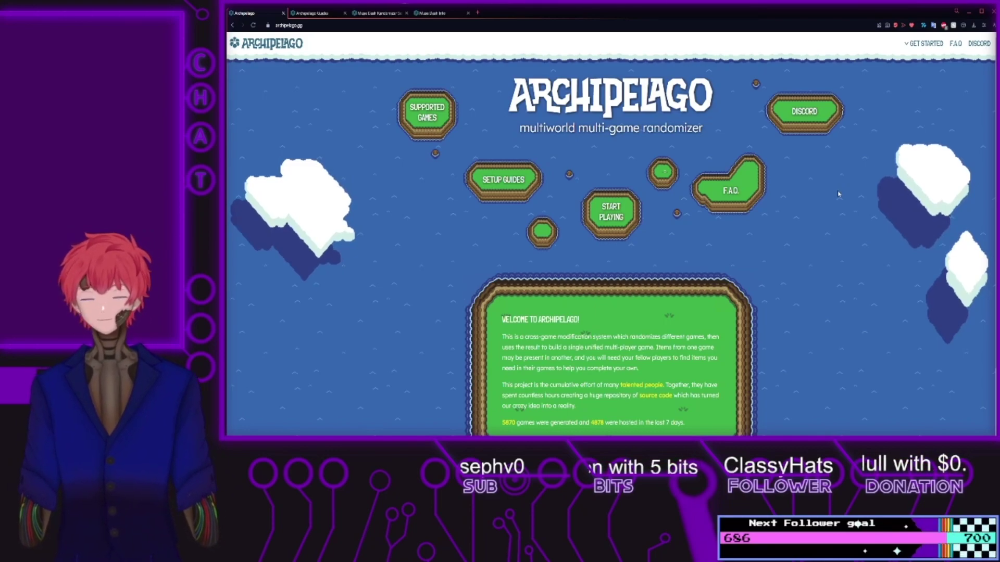
- Search the supported games for "muse" and open the English Muse Dash setup guide
left_click(434, 109)
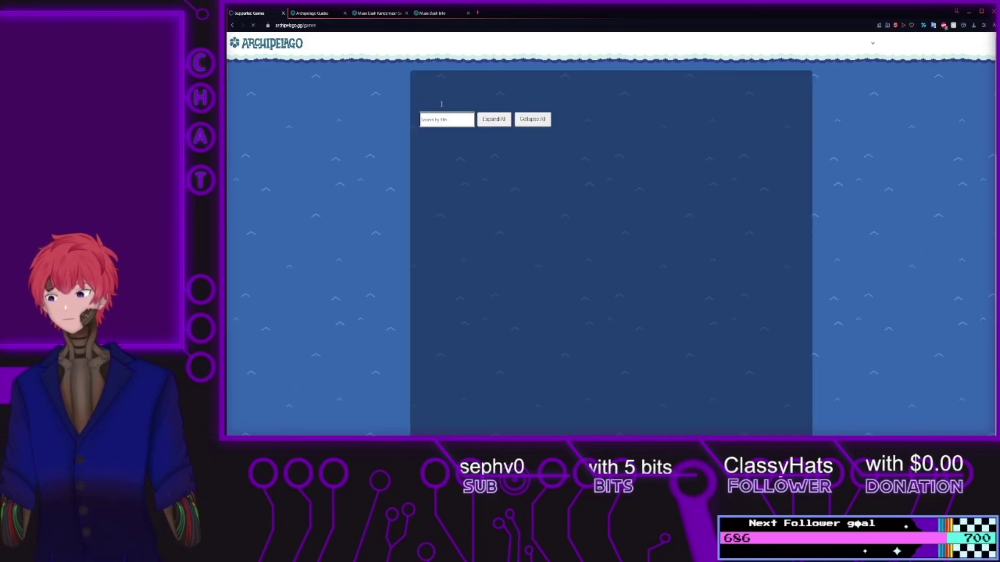
type("muse")
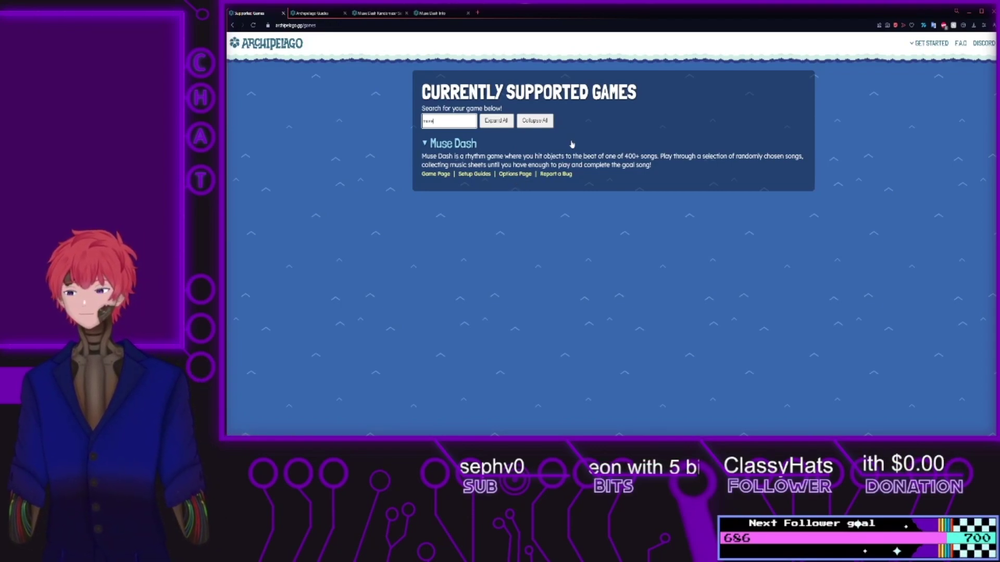
middle_click(477, 175)
left_click(328, 14)
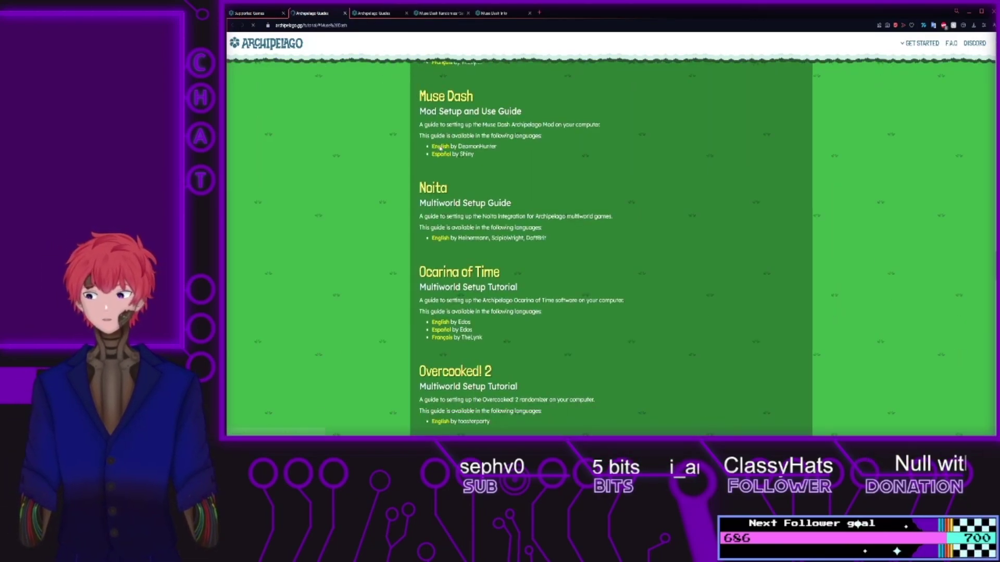
left_click(440, 148)
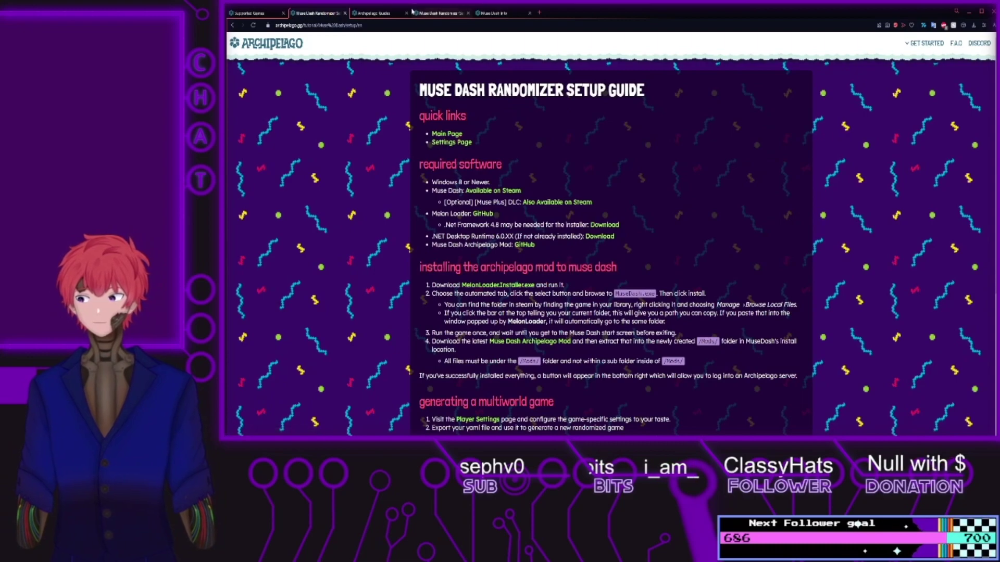
- Close the three leftover browser tabs, keeping only the supported games list and the Muse Dash setup guide
left_click(406, 13)
left_click(406, 13)
left_click(405, 13)
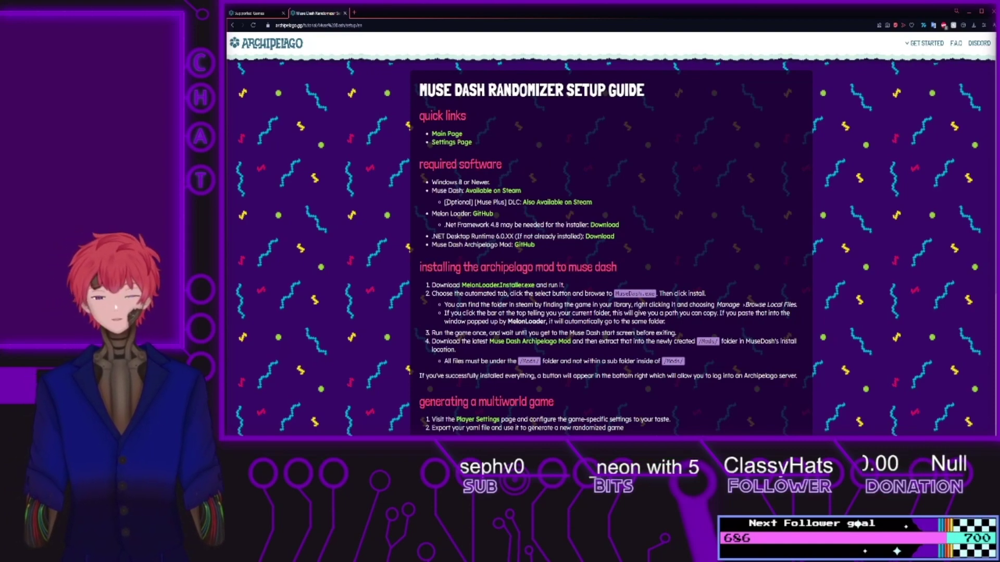
- Open the MelonLoader GitHub release page from the setup guide's required software list
scroll(451, 200, "down", 1)
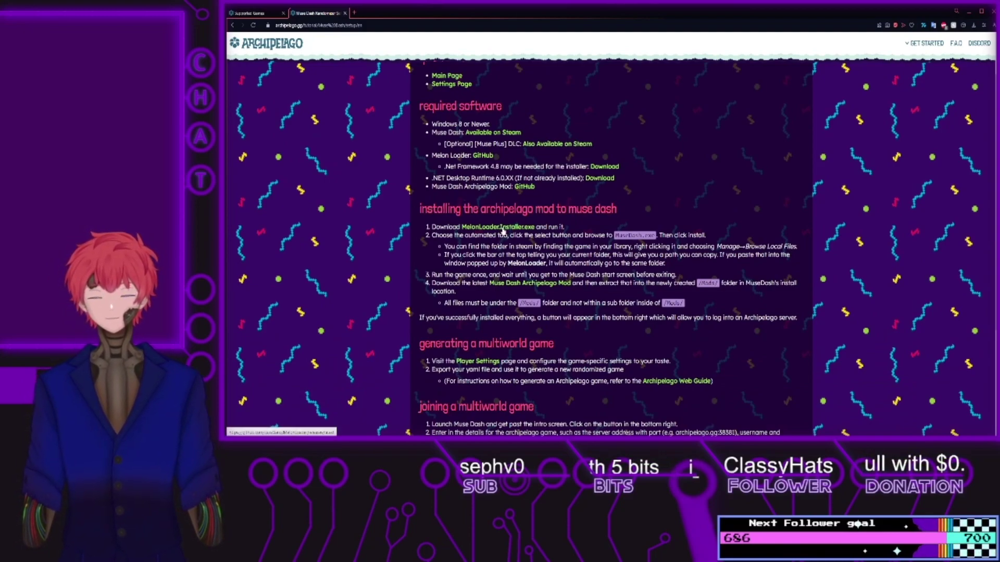
scroll(627, 204, "up", 1)
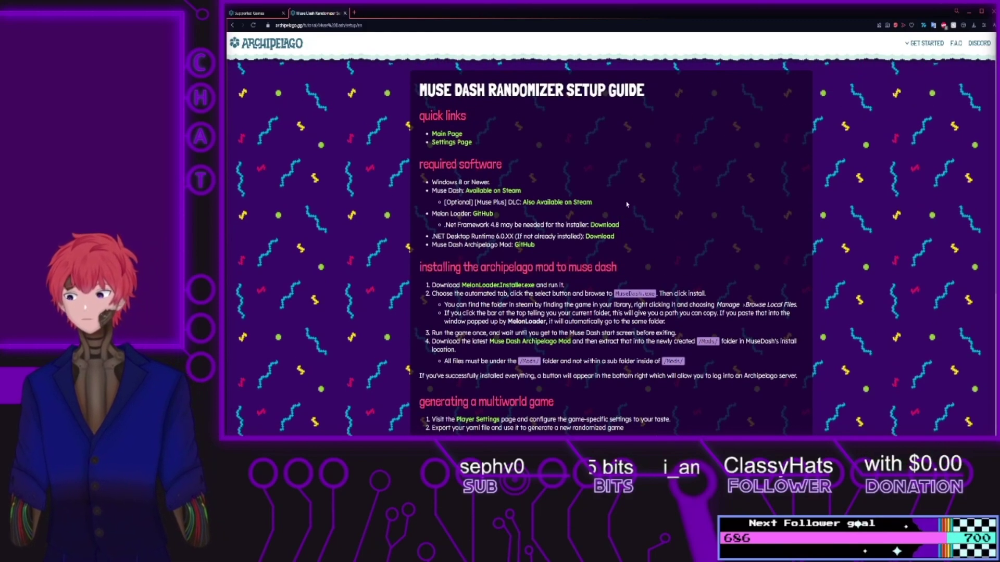
scroll(688, 202, "down", 1)
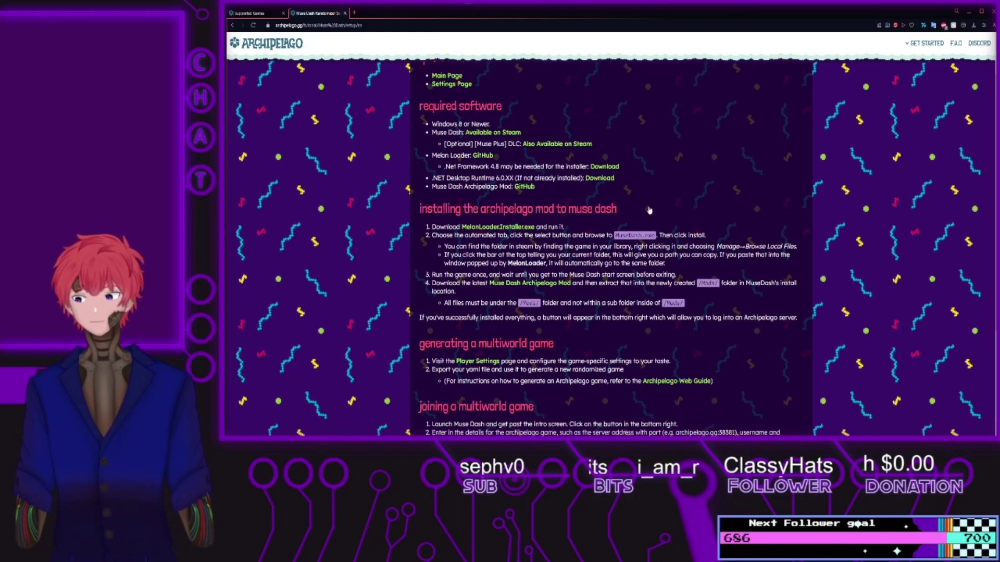
middle_click(484, 157)
left_click(379, 13)
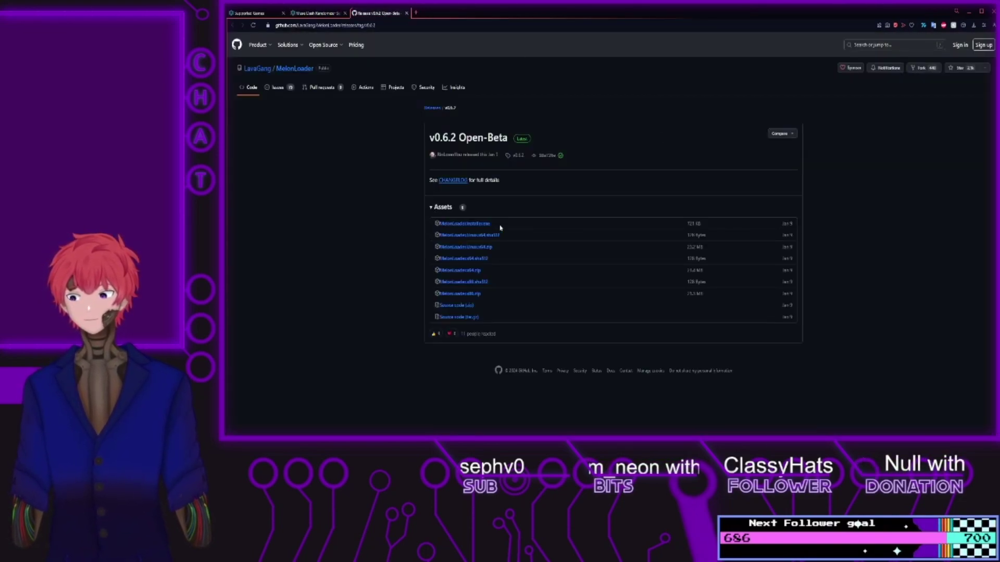
- Download MelonLoader.Installer.exe from the v0.6.2 release assets to the Downloads folder and launch it
double_click(500, 227)
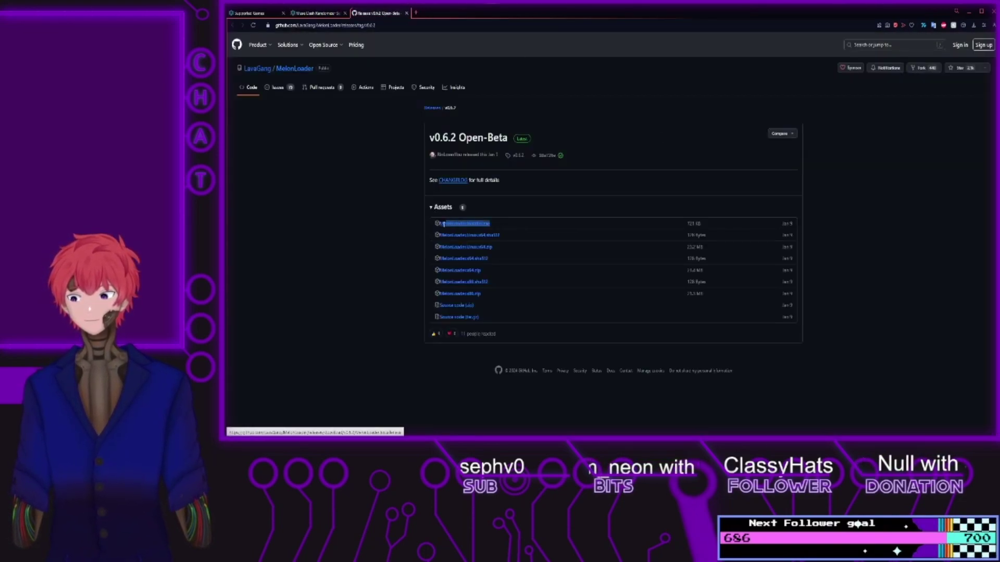
left_click(507, 225)
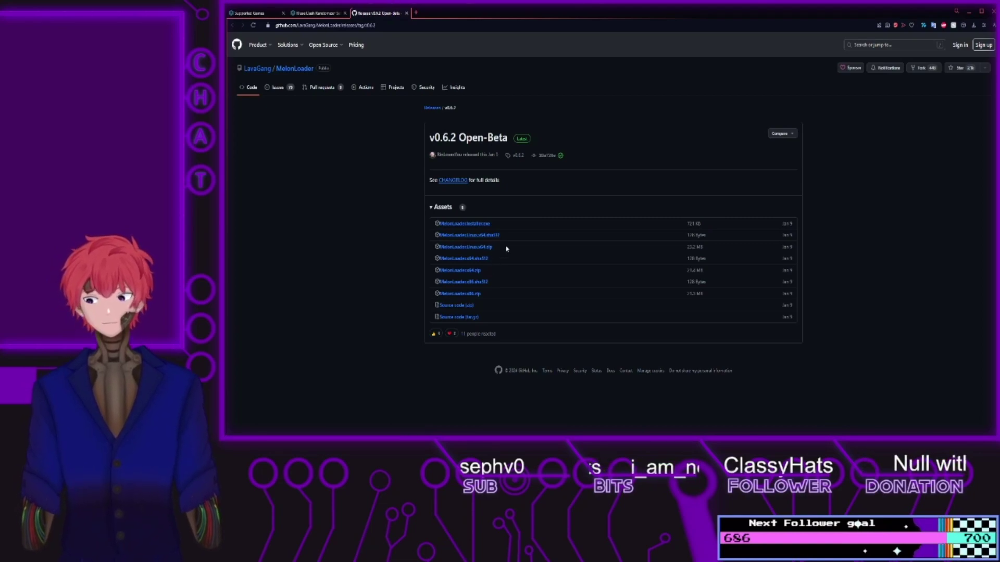
left_click(469, 227)
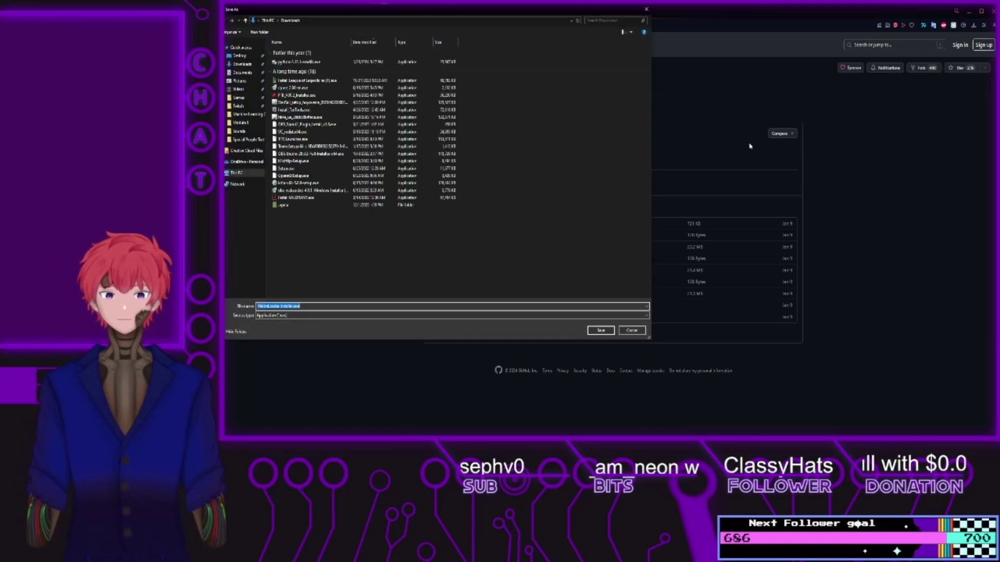
left_click(596, 326)
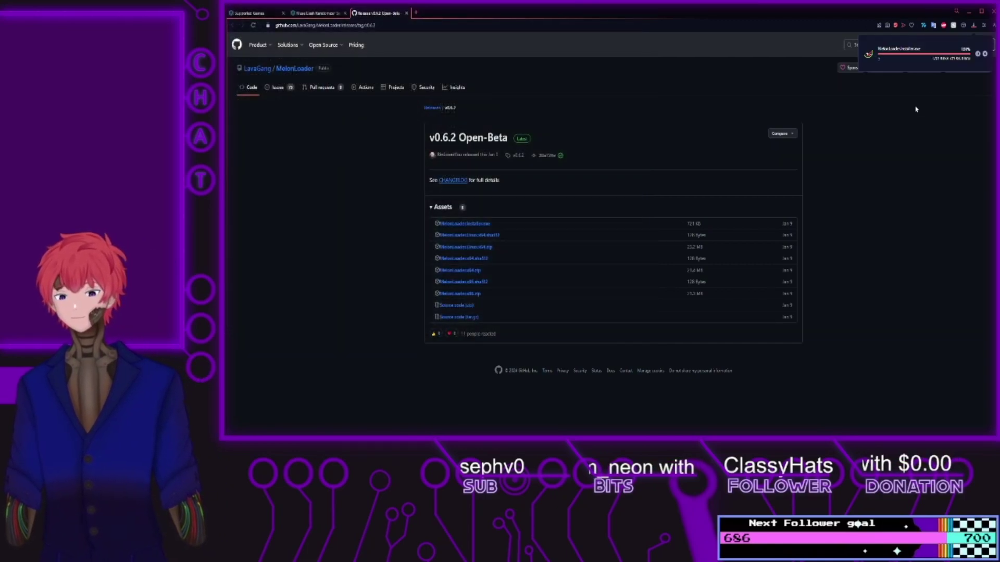
left_click(920, 61)
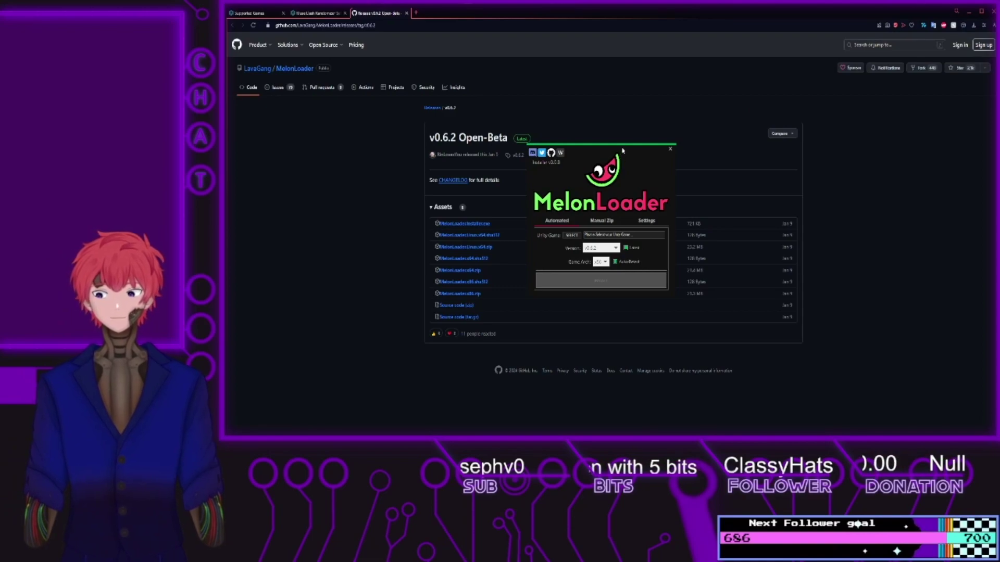
left_click_drag(622, 150, 688, 122)
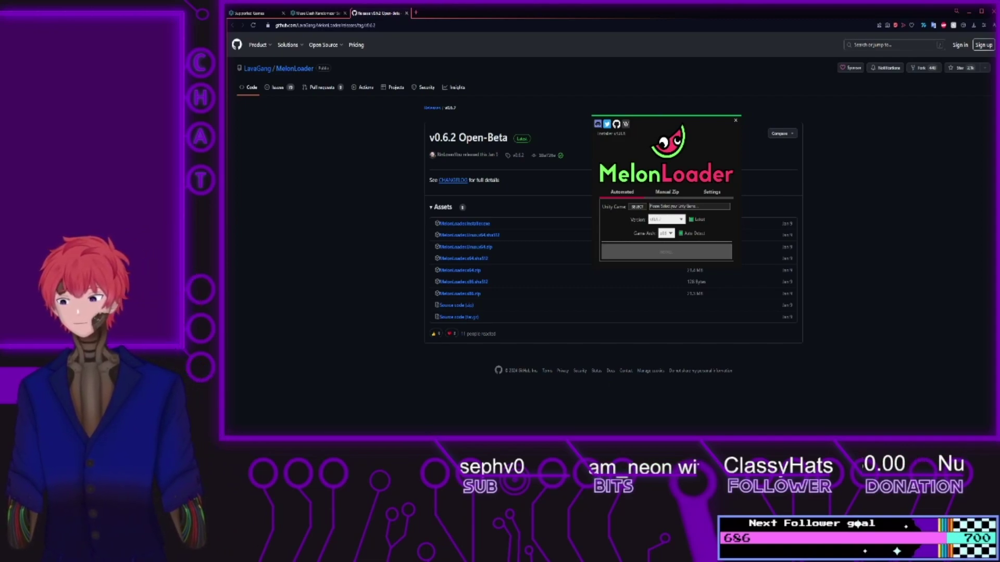
- Switch to Steam, search the game library for "muse" and open Muse Dash
key("alt+Tab")
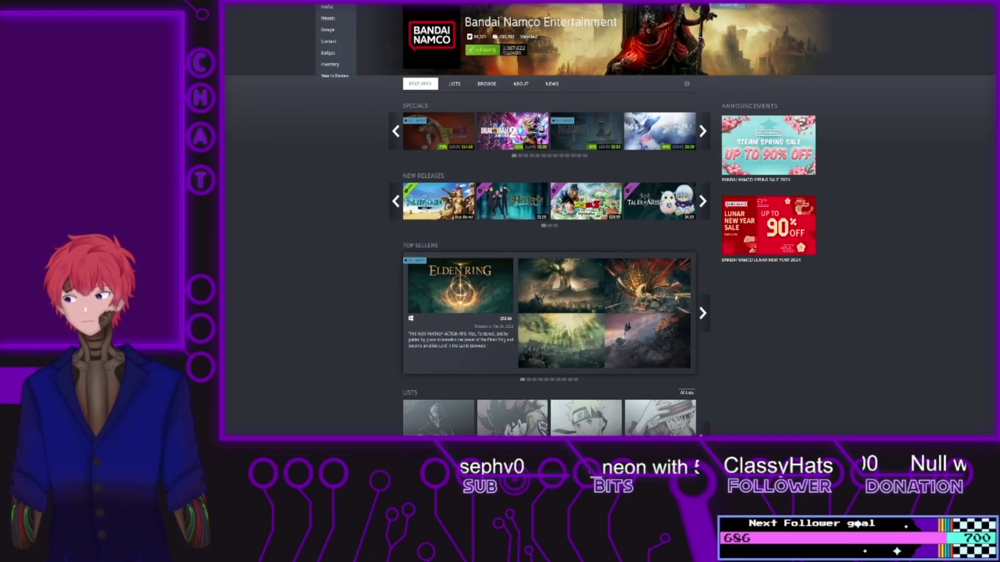
left_click(261, 5)
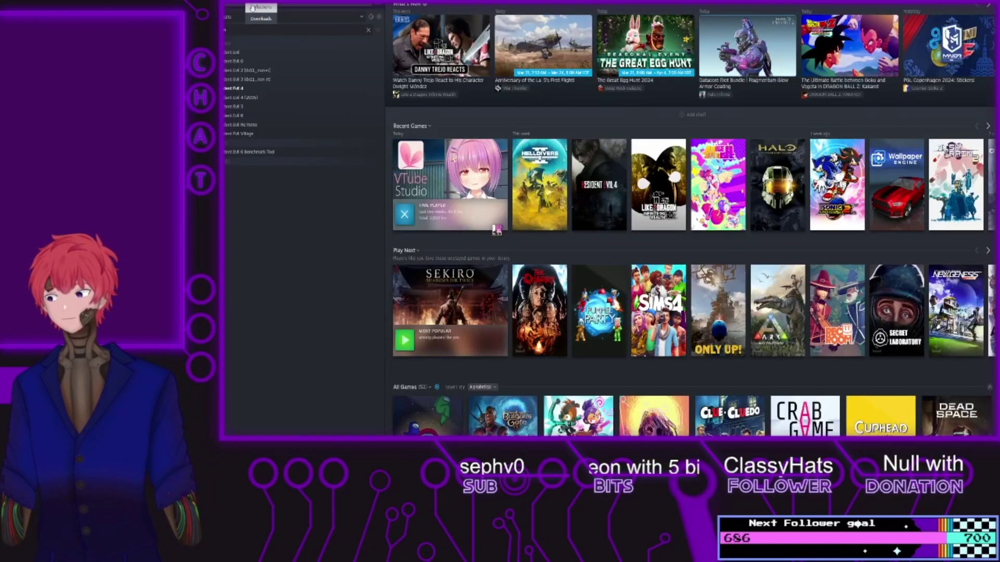
key("BackSpace")
key("BackSpace")
key("BackSpace")
key("BackSpace")
key("BackSpace")
key("BackSpace")
key("BackSpace")
key("BackSpace")
key("BackSpace")
key("BackSpace")
key("BackSpace")
key("BackSpace")
key("BackSpace")
key("BackSpace")
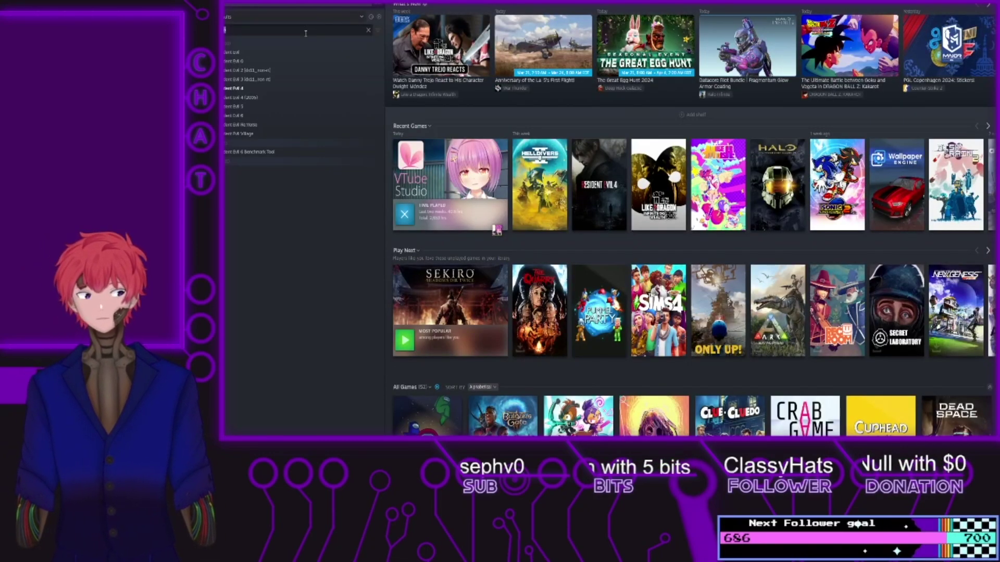
type("dash")
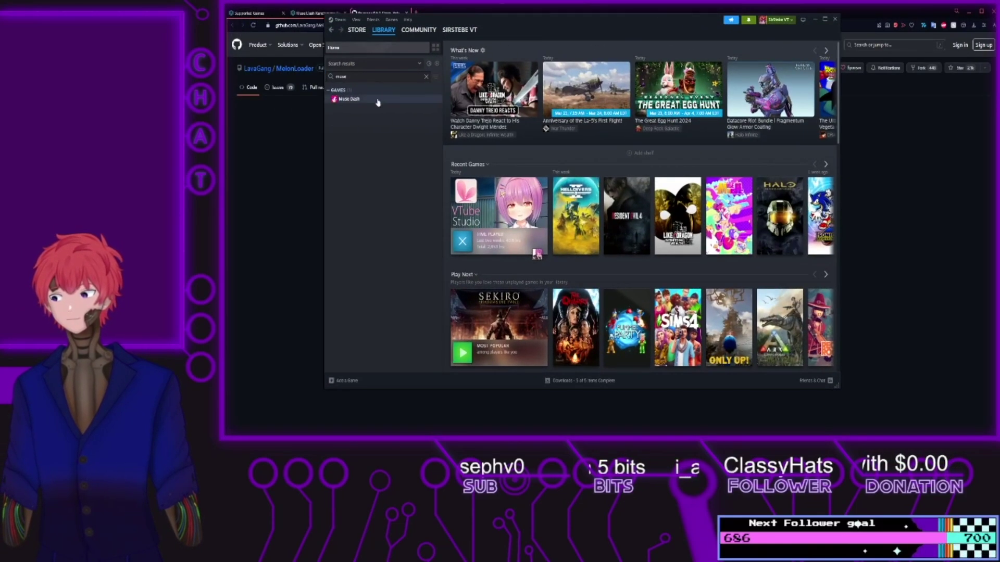
left_click(378, 99)
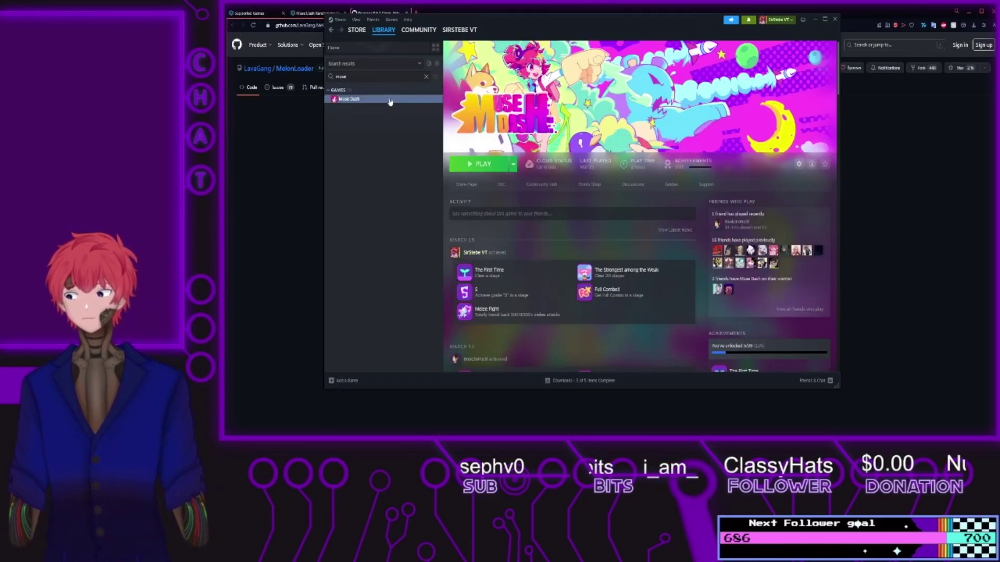
- Open Muse Dash's install folder from the installed files section of its Steam properties
right_click(393, 100)
left_click(411, 152)
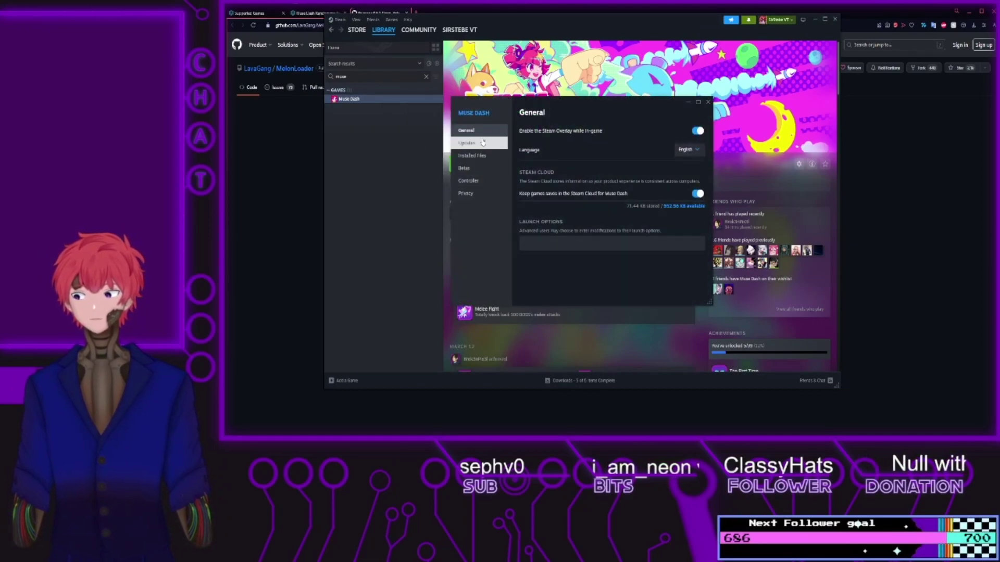
left_click(484, 158)
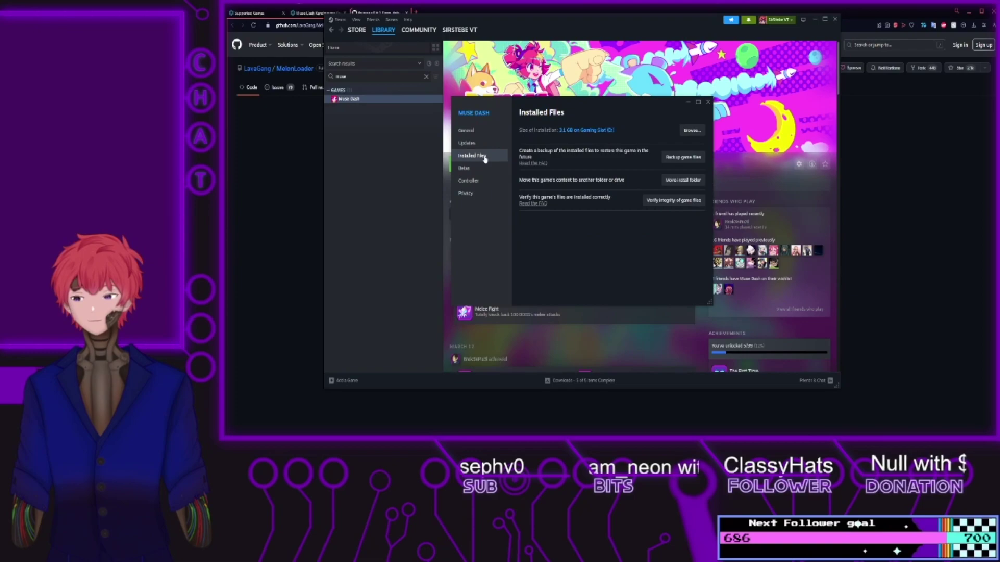
left_click(692, 130)
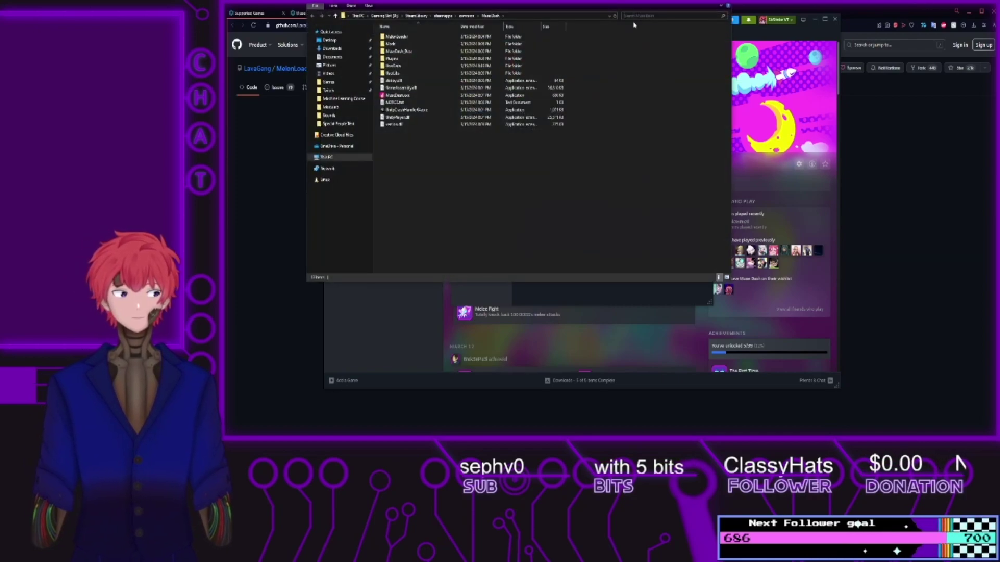
- Clear the Steam library and Muse Dash properties windows away so the game folder and MelonLoader installer sit side by side
left_click(814, 19)
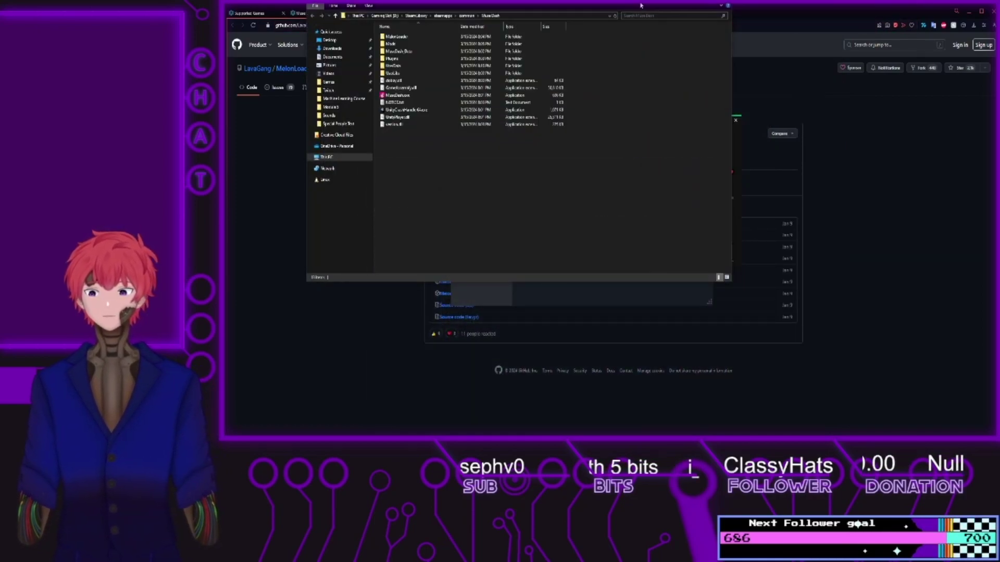
left_click_drag(582, 8, 513, 40)
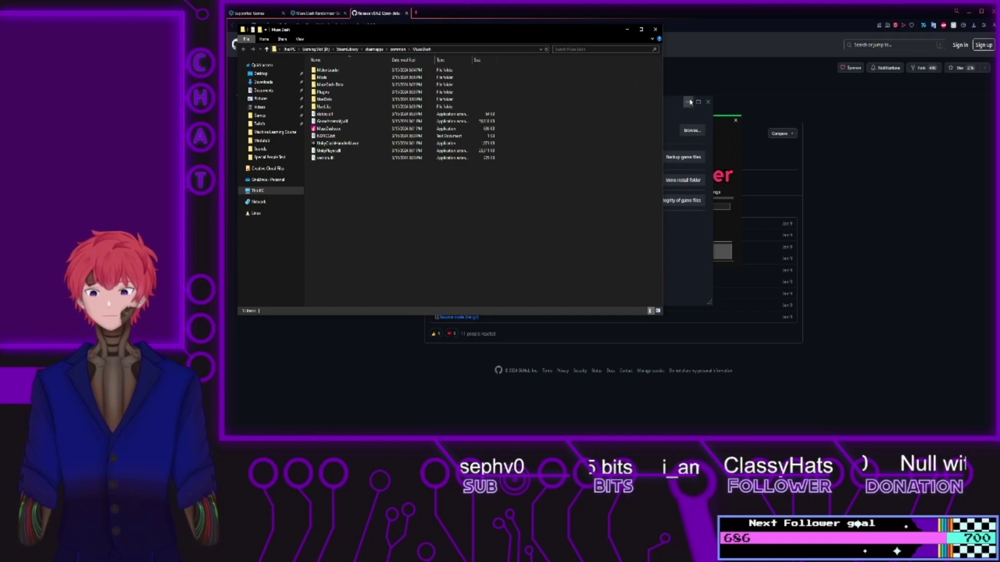
left_click(707, 103)
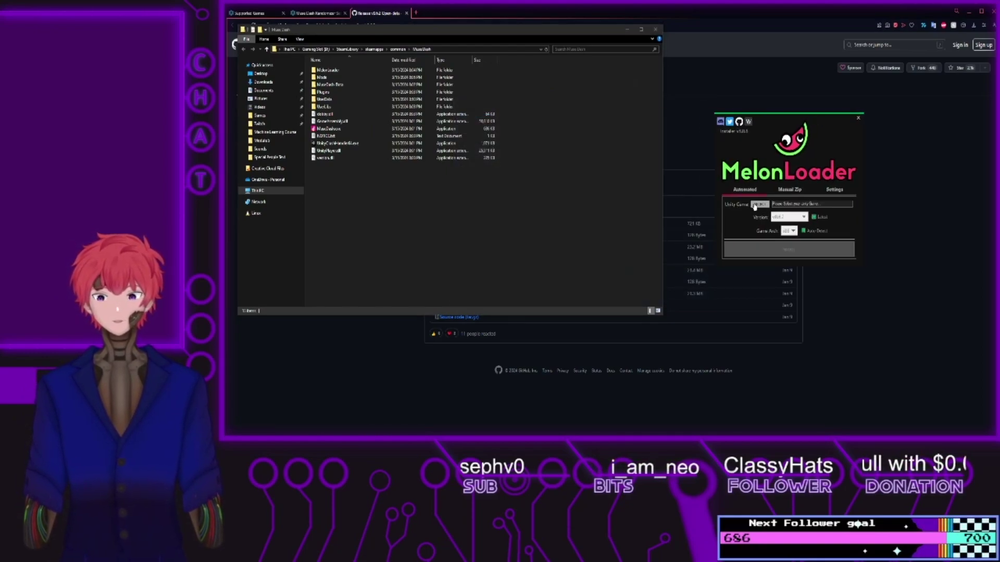
- Choose MuseDash.exe from the Muse Dash install folder as the Unity game in the MelonLoader installer
left_click(756, 207)
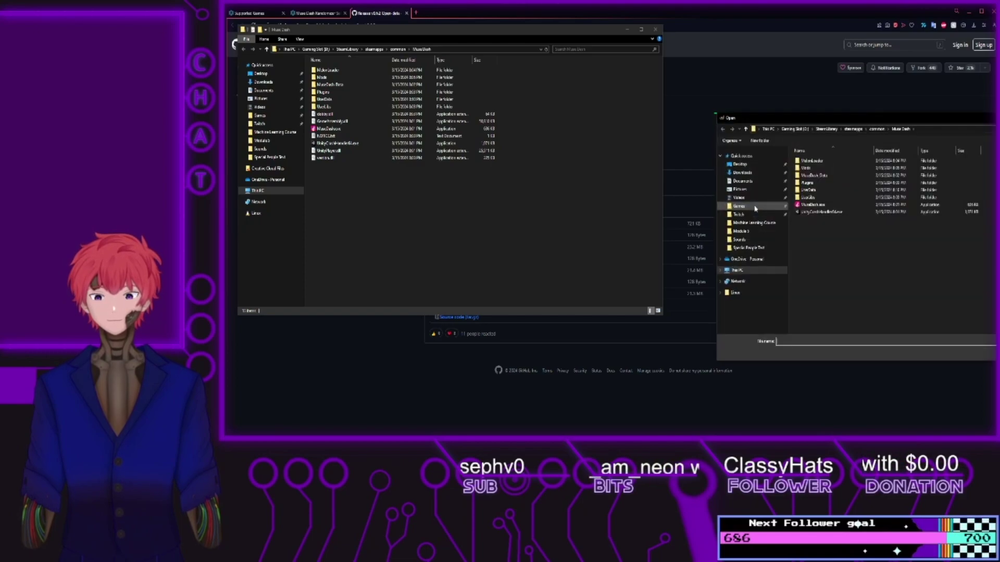
left_click_drag(915, 118, 800, 126)
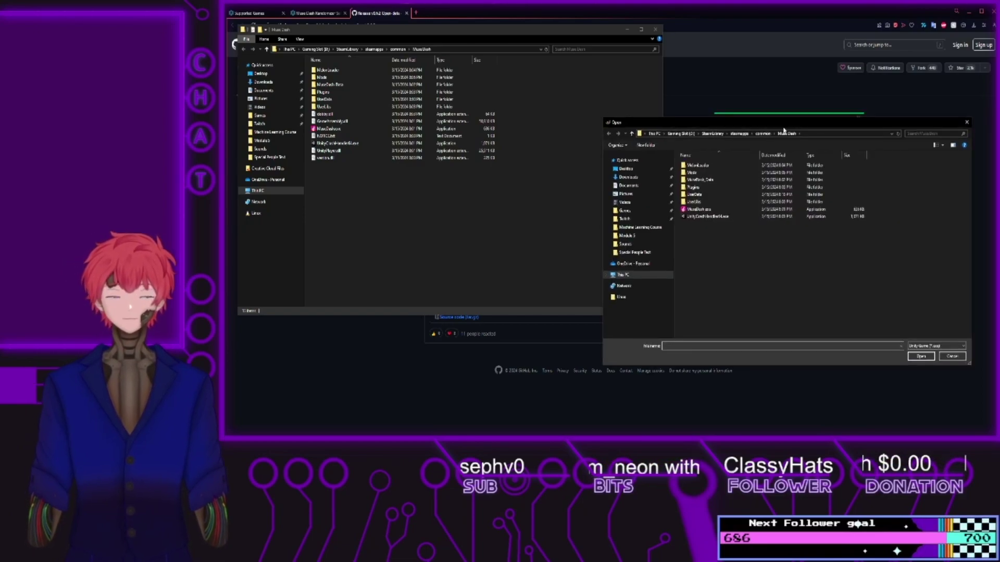
left_click(496, 49)
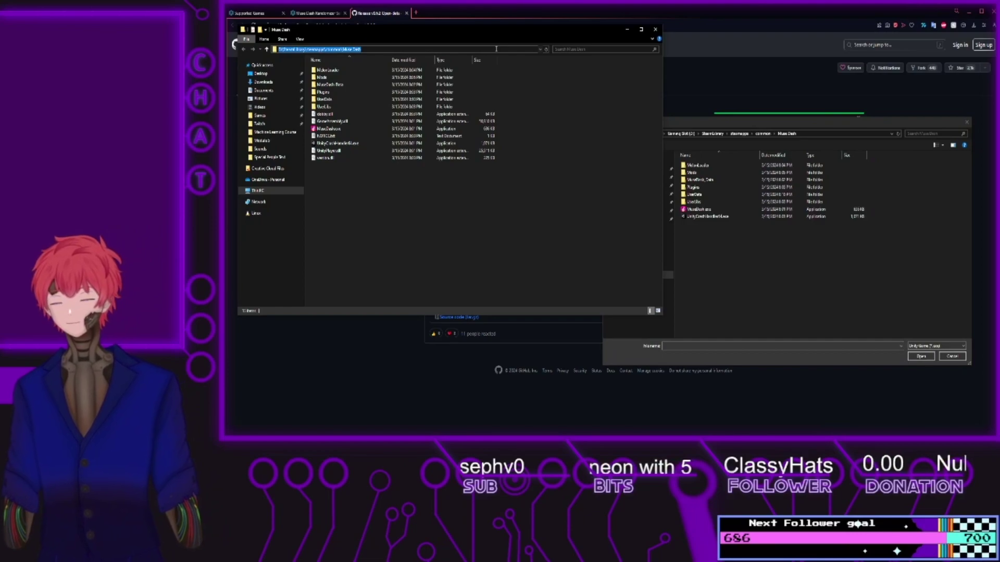
left_click(814, 132)
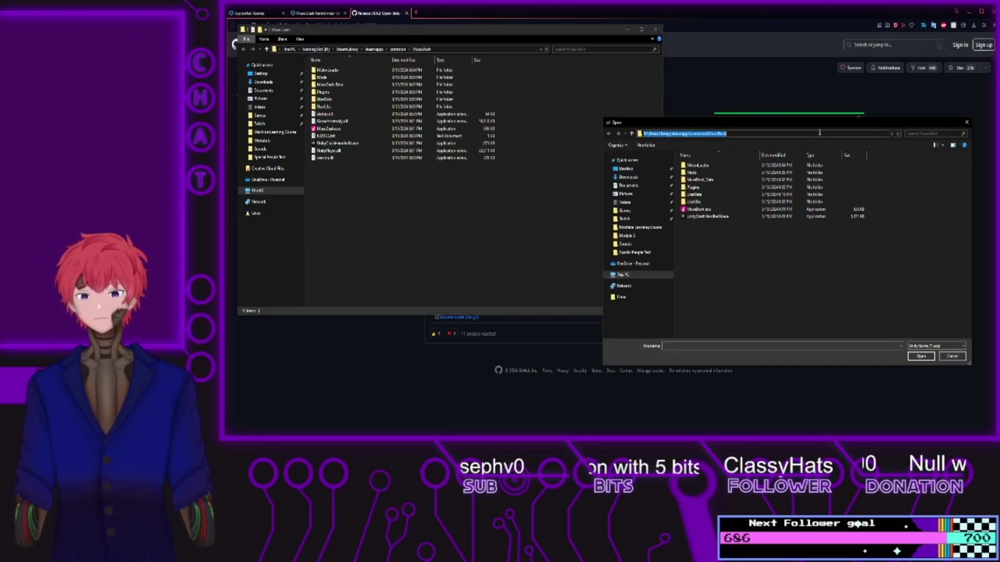
left_click(819, 133)
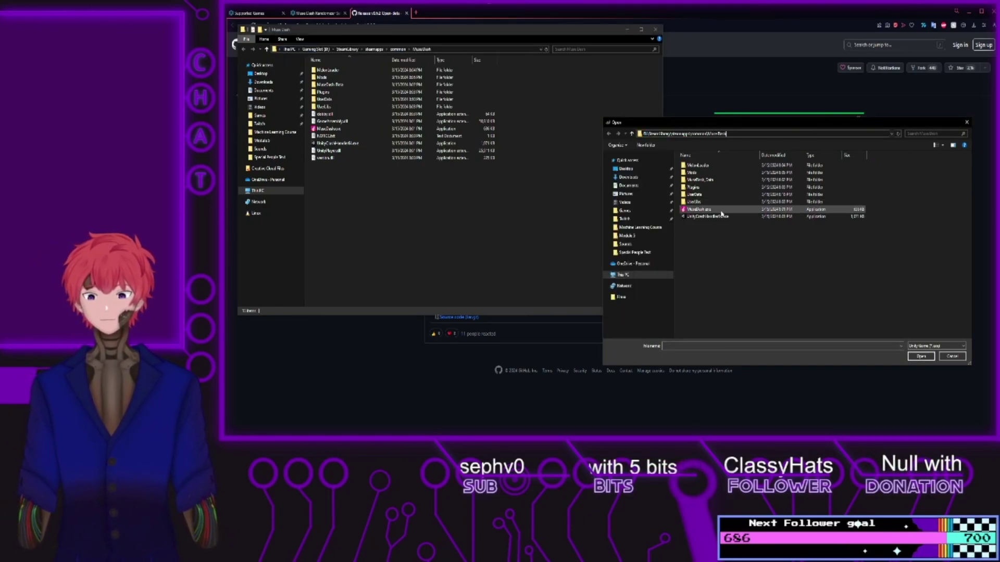
left_click(700, 209)
left_click(923, 356)
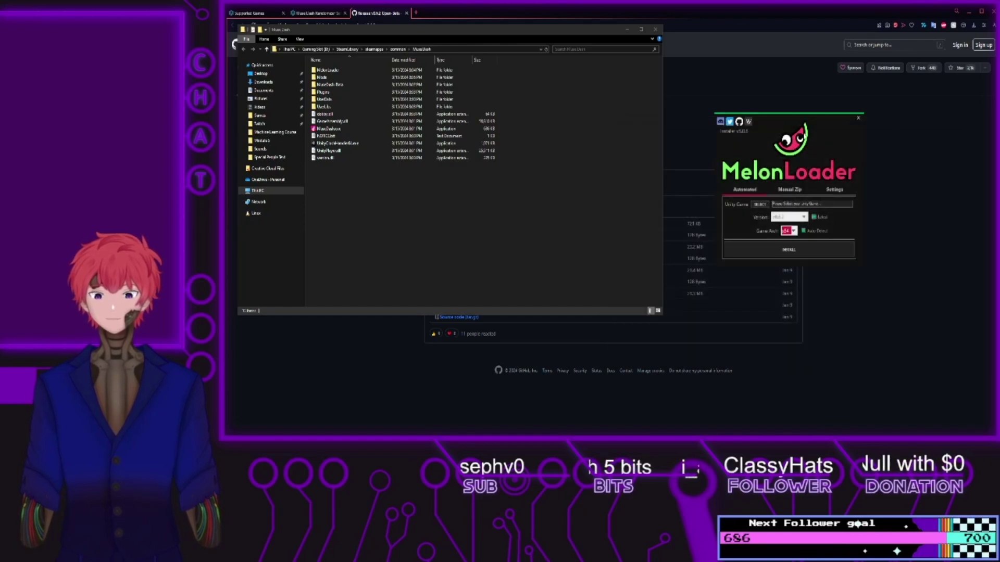
- Decline the MelonLoader uninstall confirmation and close the Muse Dash folder window
left_click(809, 250)
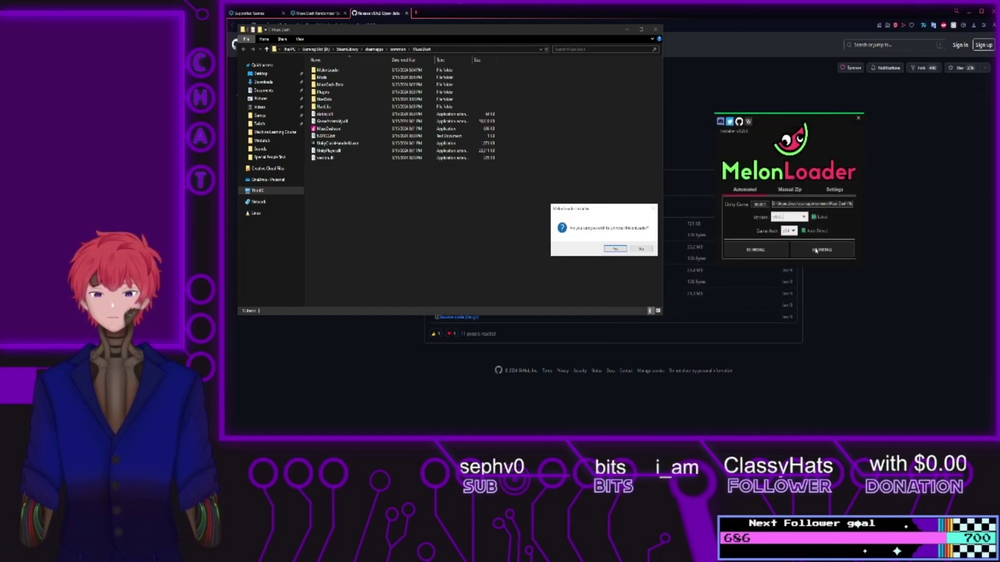
left_click(641, 248)
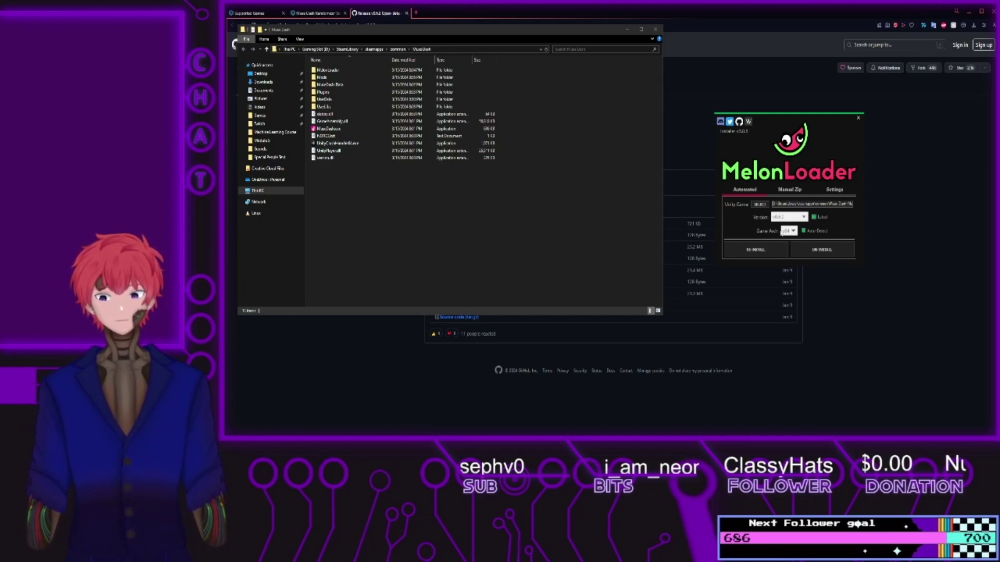
left_click(657, 29)
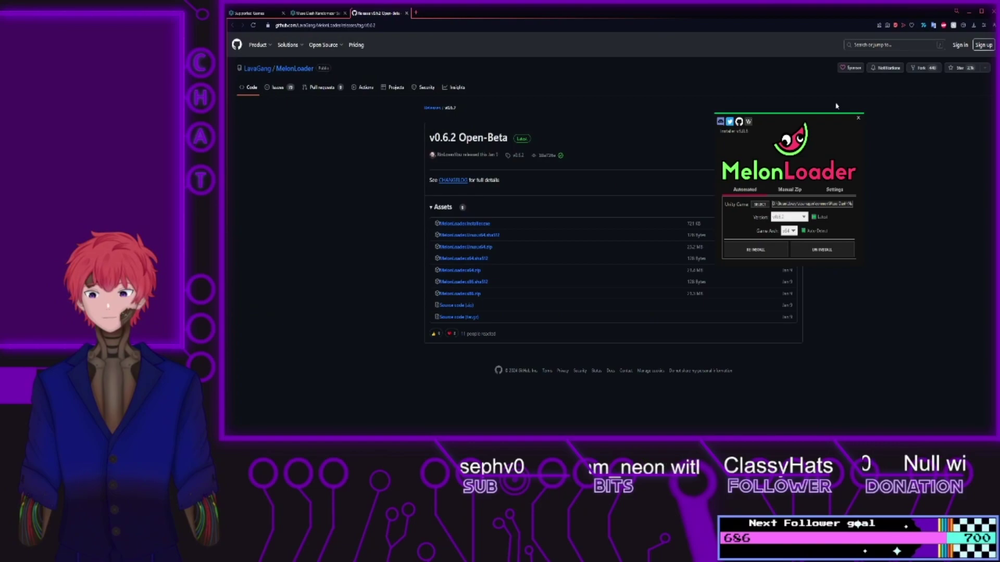
- Close the MelonLoader installer and download ArchipelagoMuseDash.zip from the mod's GitHub release linked in the Muse Dash setup guide
left_click(857, 120)
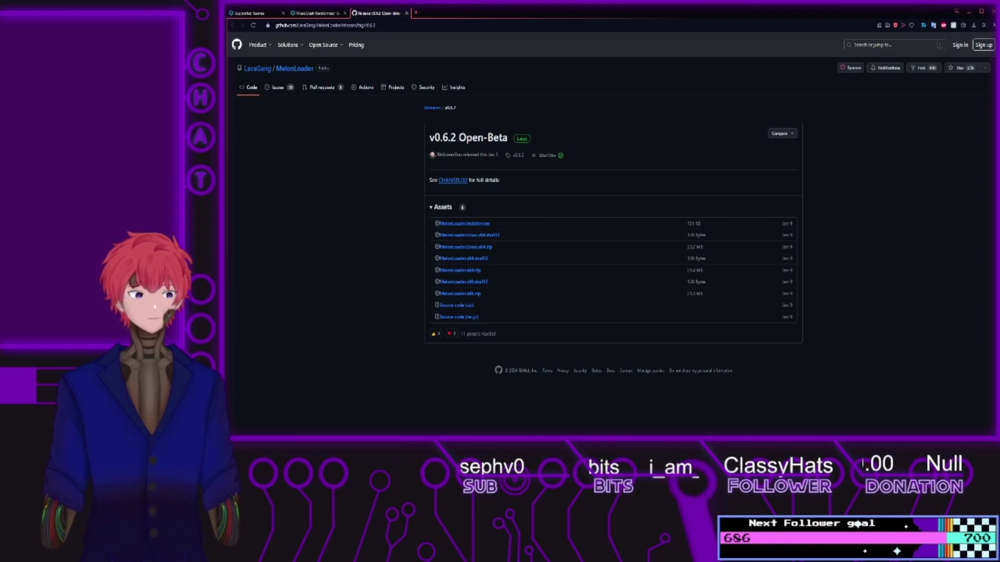
key("alt+Tab")
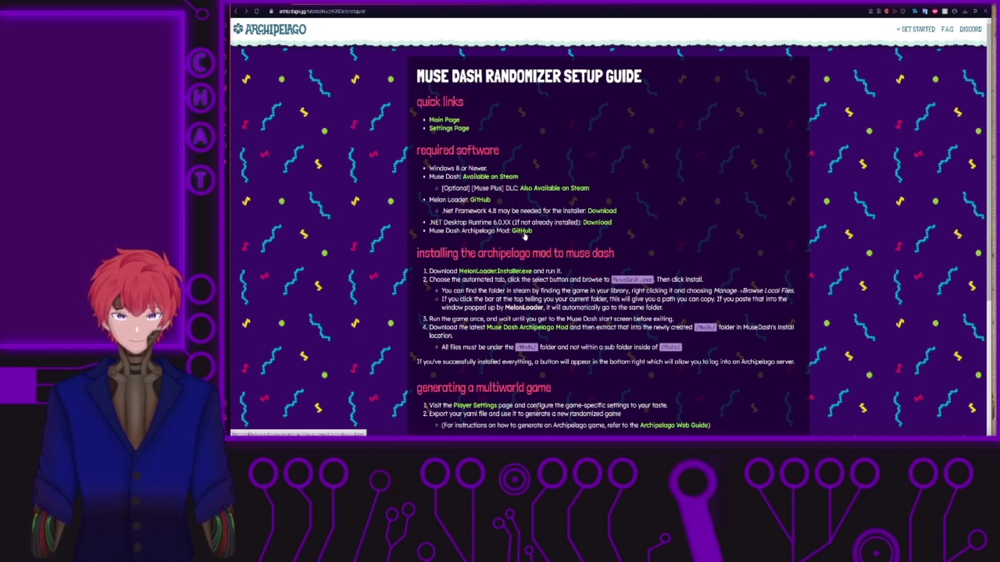
left_click(521, 231)
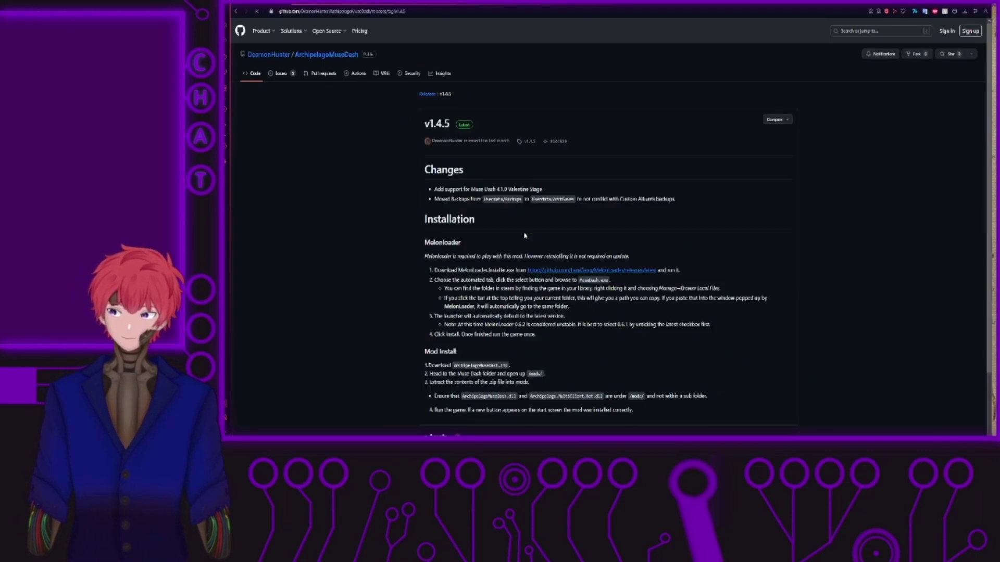
scroll(595, 336, "down", 3)
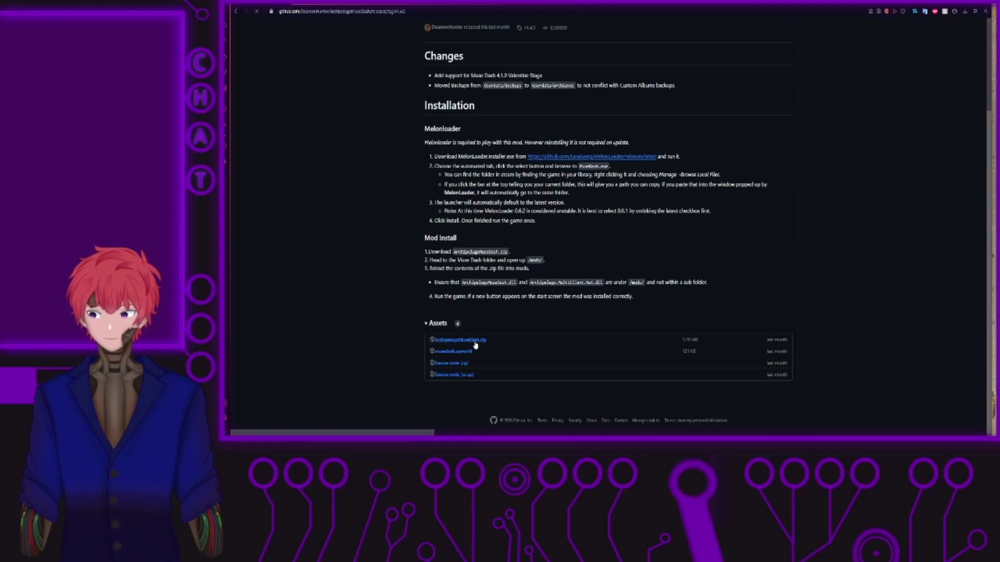
left_click(471, 341)
left_click(969, 39)
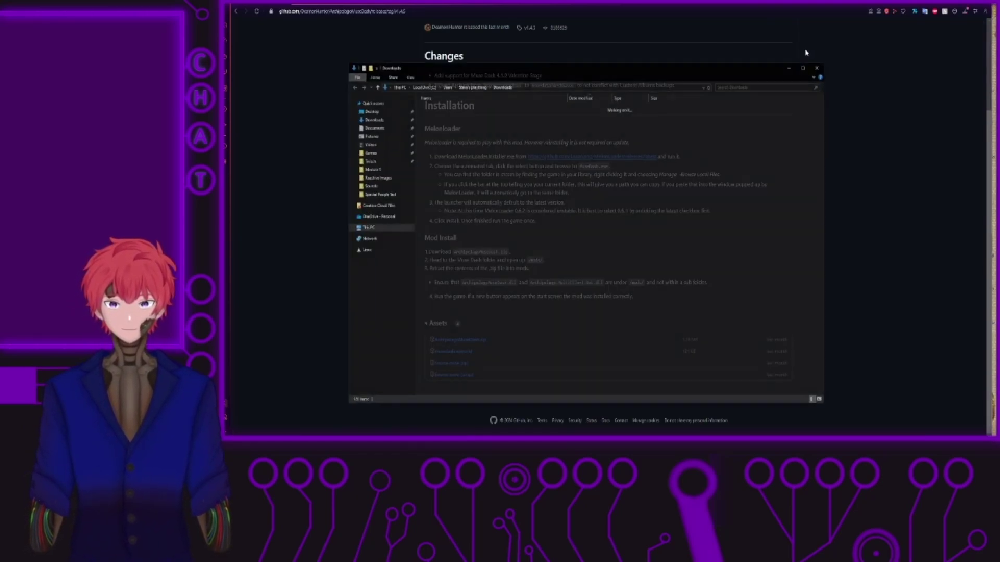
left_click(819, 66)
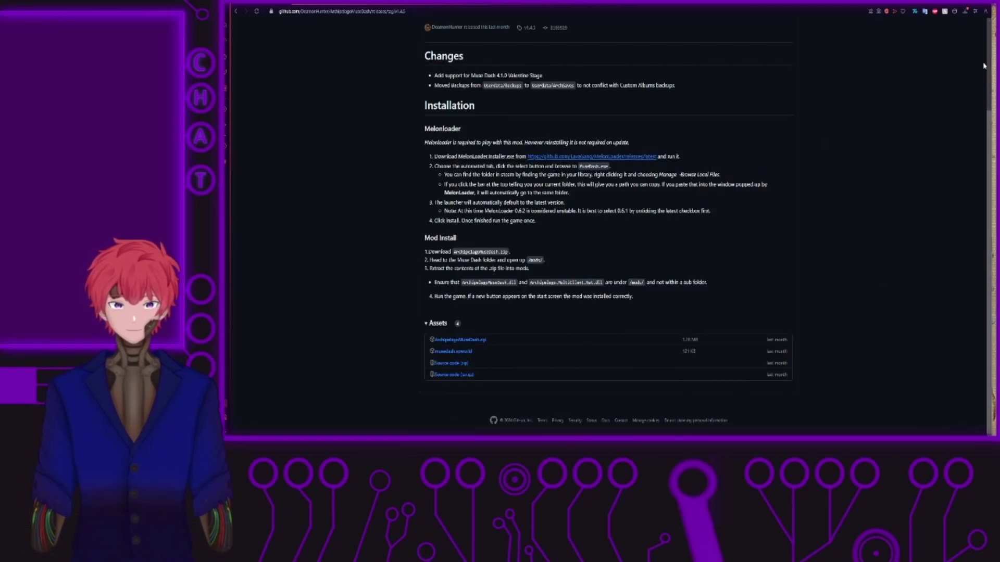
- Browse Muse Dash's local files from the Steam library and open the Mods folder
left_click(959, 8)
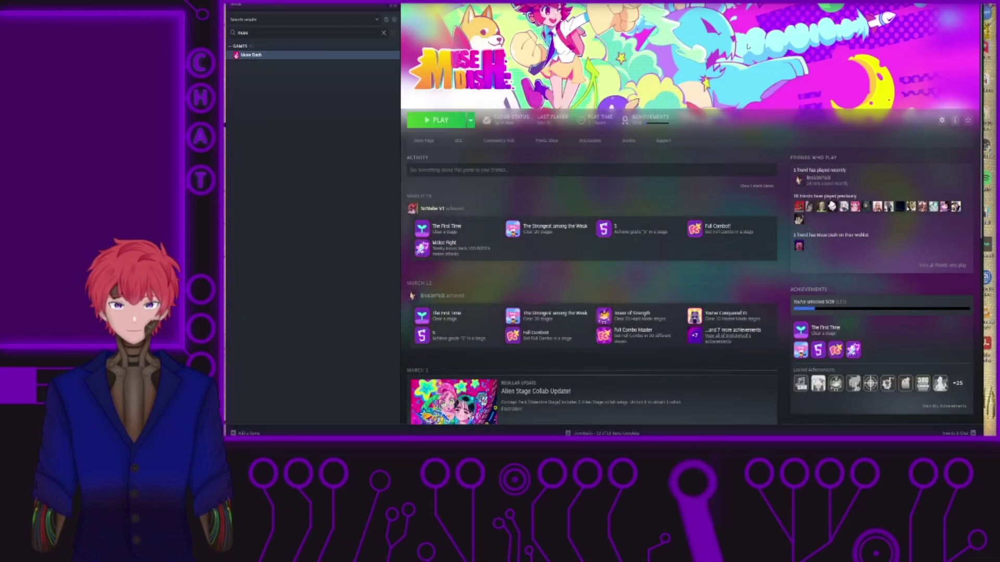
right_click(281, 55)
mouse_move(302, 94)
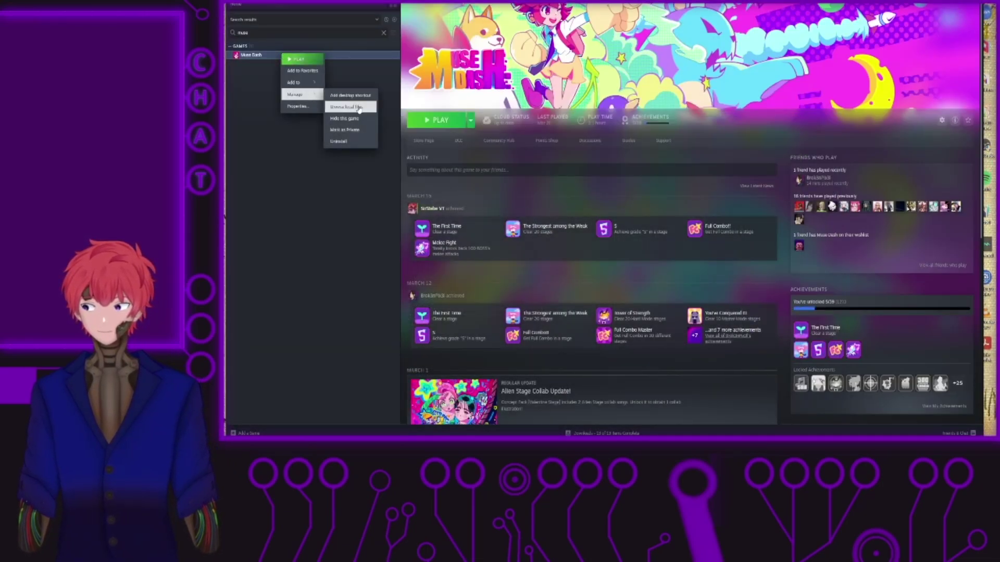
left_click(366, 107)
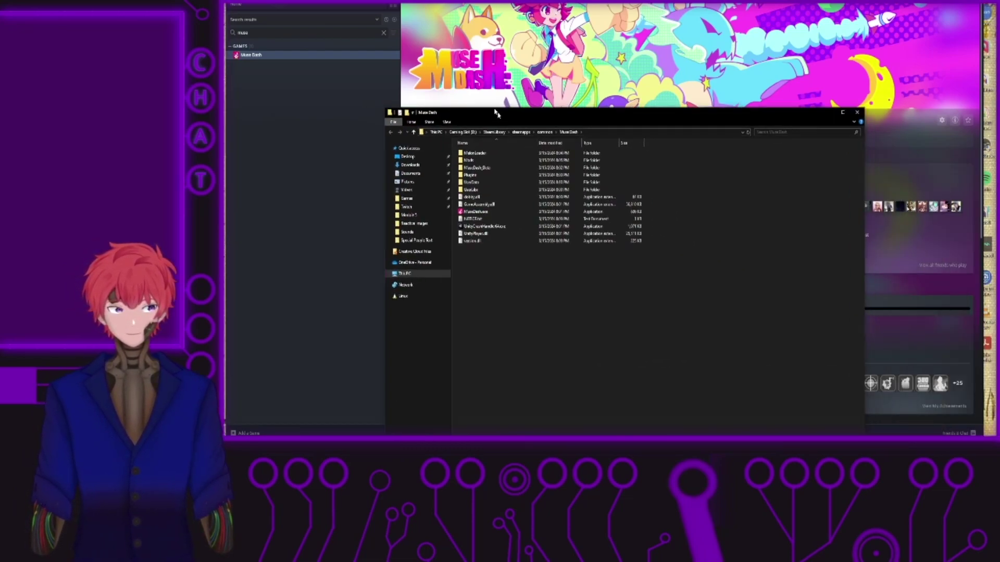
double_click(442, 104)
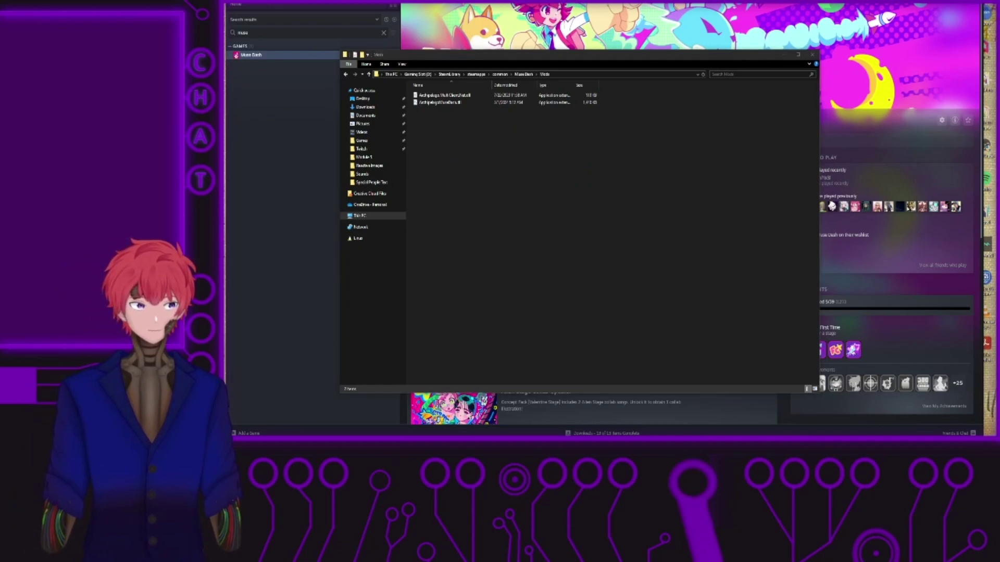
- Extract both Archipelago DLL files from the downloaded archive into the Mods folder, replacing the existing files, and close both windows
left_click(718, 109)
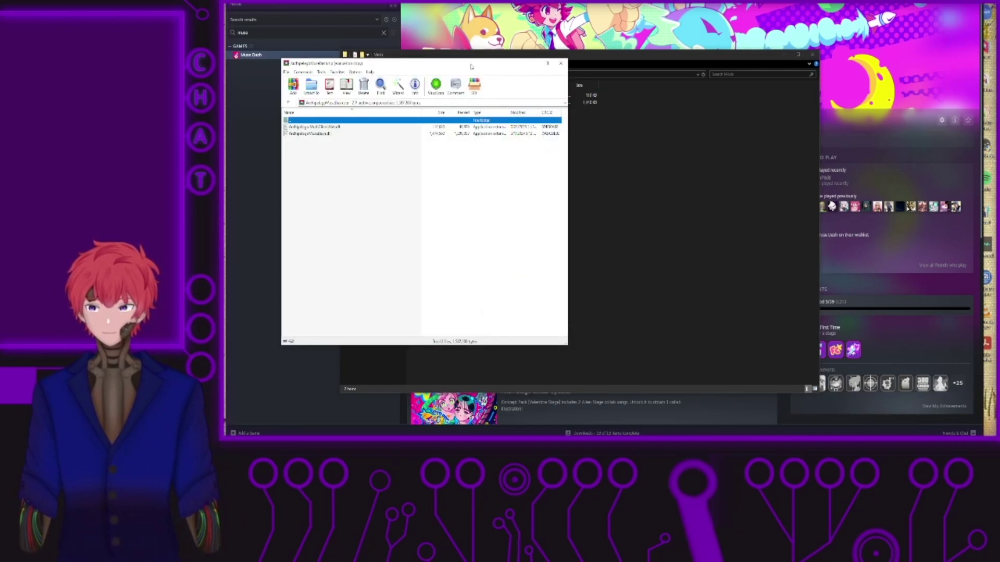
left_click_drag(472, 66, 871, 95)
left_click_drag(729, 188, 697, 158)
left_click_drag(560, 189, 475, 149)
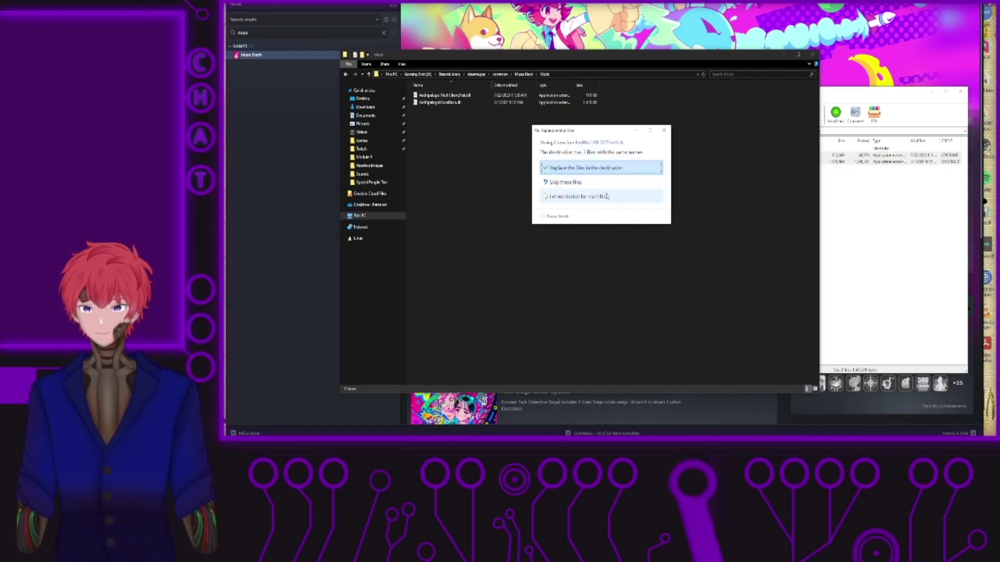
left_click(615, 168)
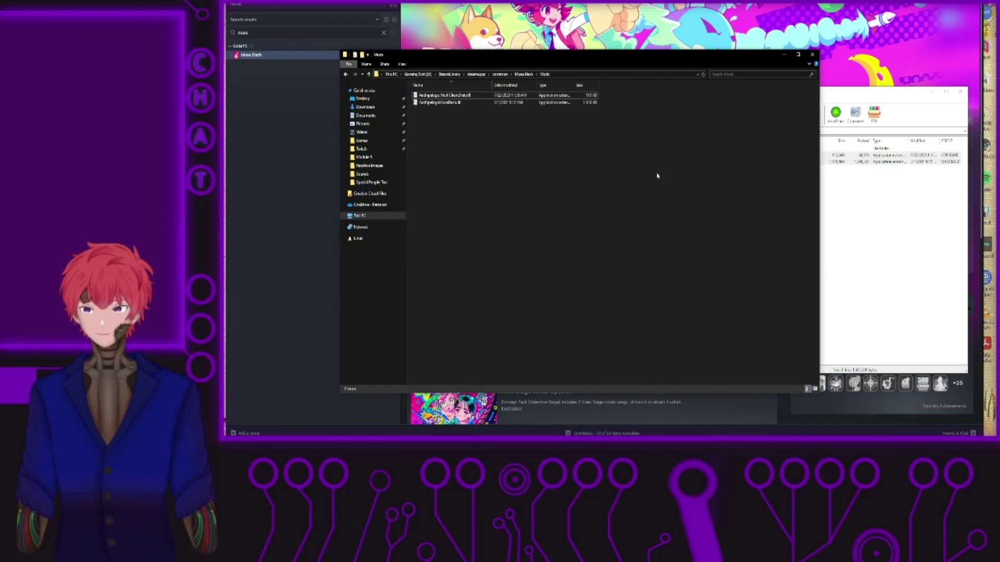
key("alt+F4")
key("alt+F4")
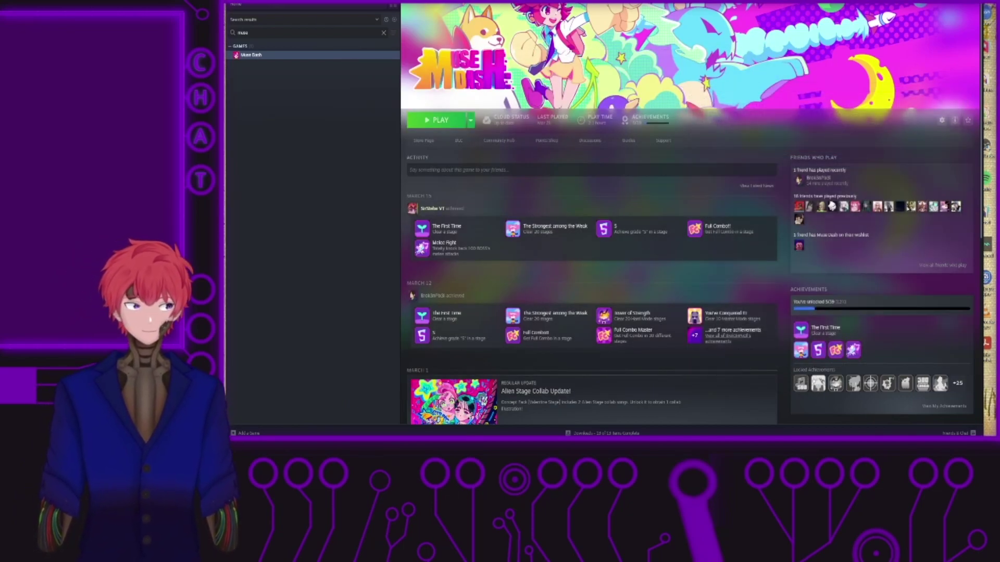
- Launch Muse Dash and show the Archipelago login form on its start screen
key("alt+Tab")
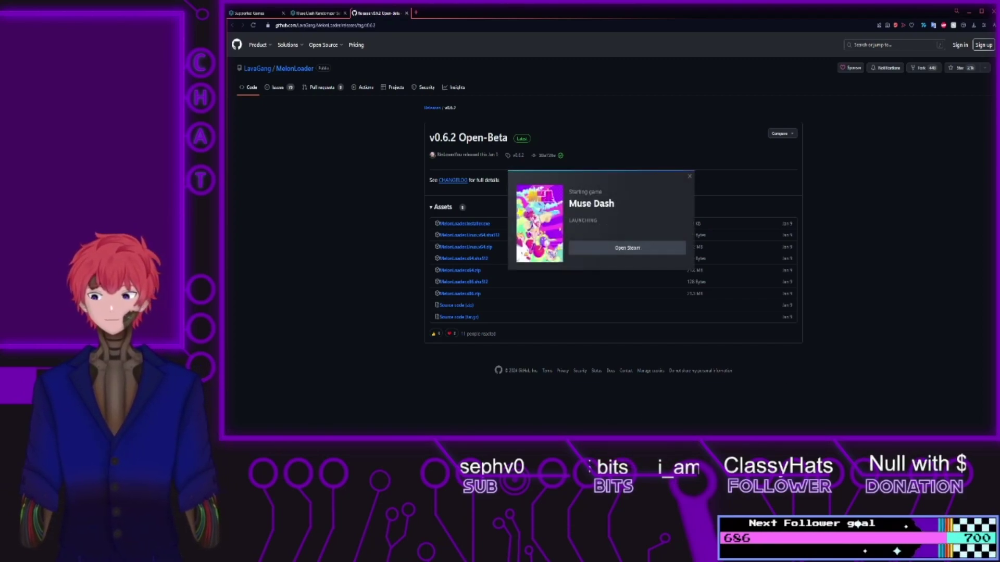
left_click(622, 249)
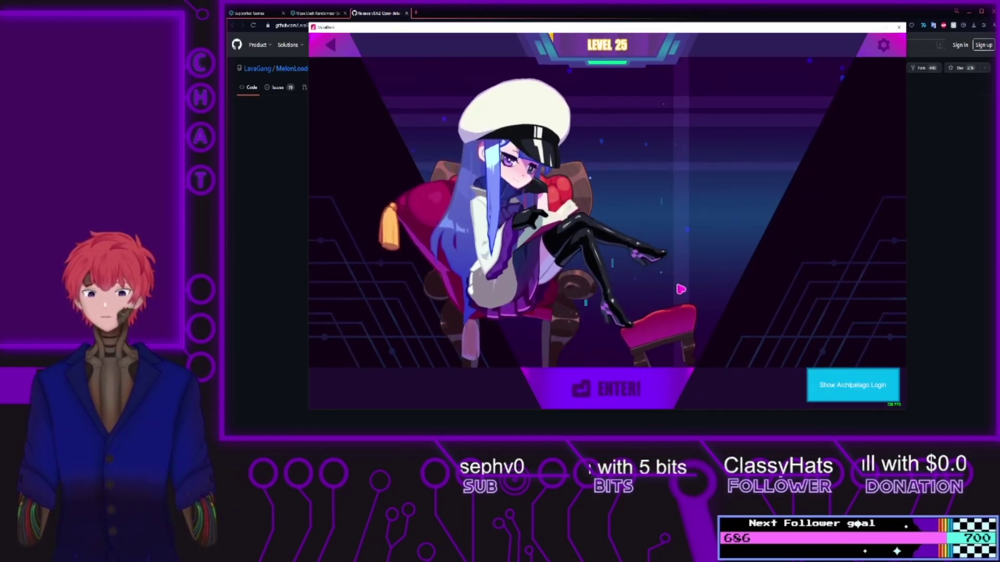
left_click(844, 398)
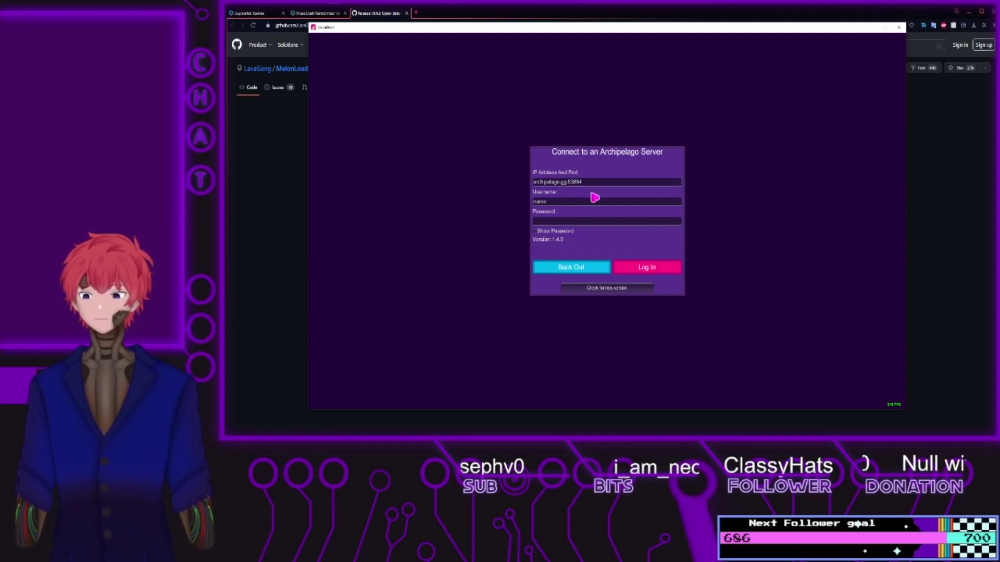
- Switch to the browser and open the Muse Dash options page from Archipelago's supported games list
left_click(503, 15)
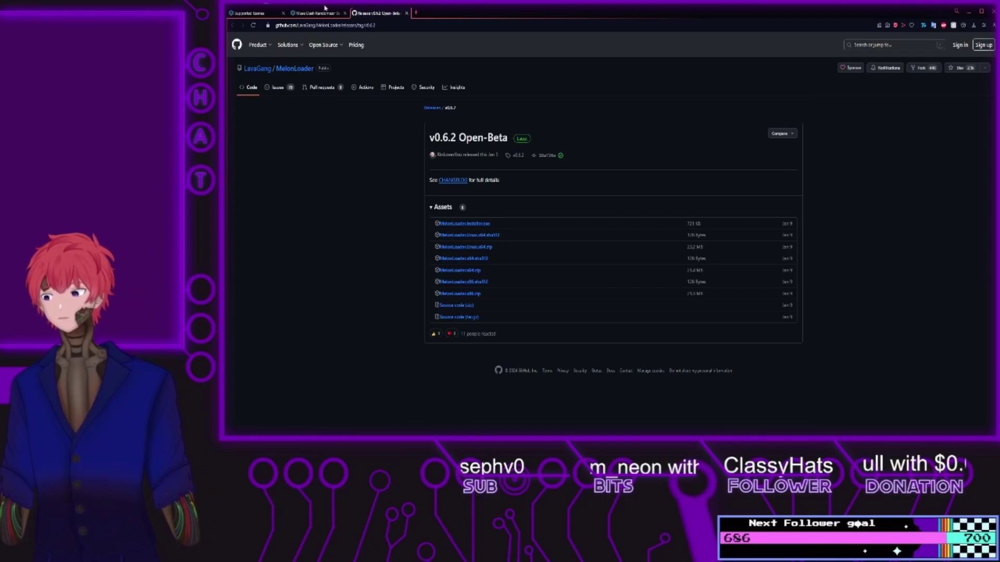
left_click(259, 14)
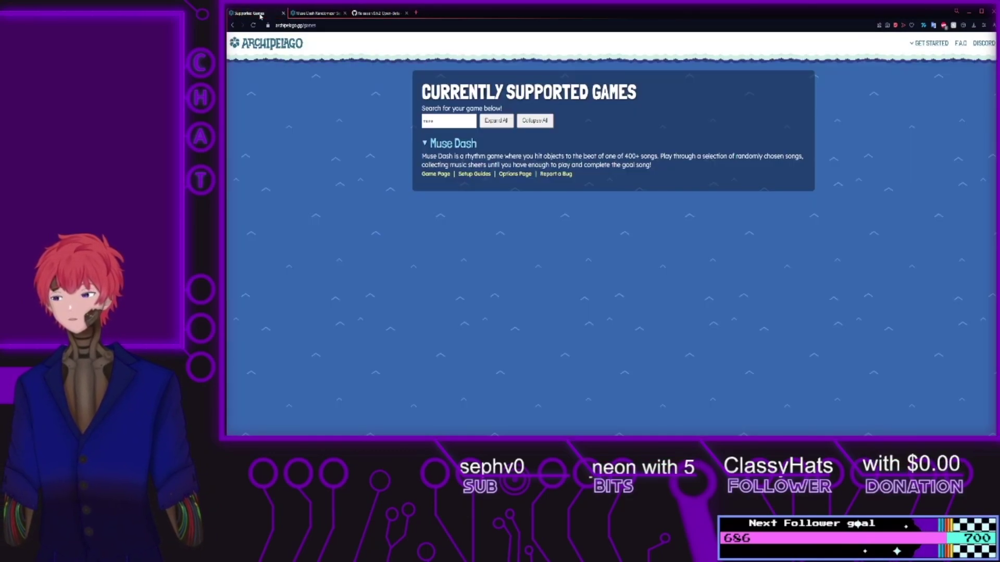
middle_click(516, 175)
left_click(433, 12)
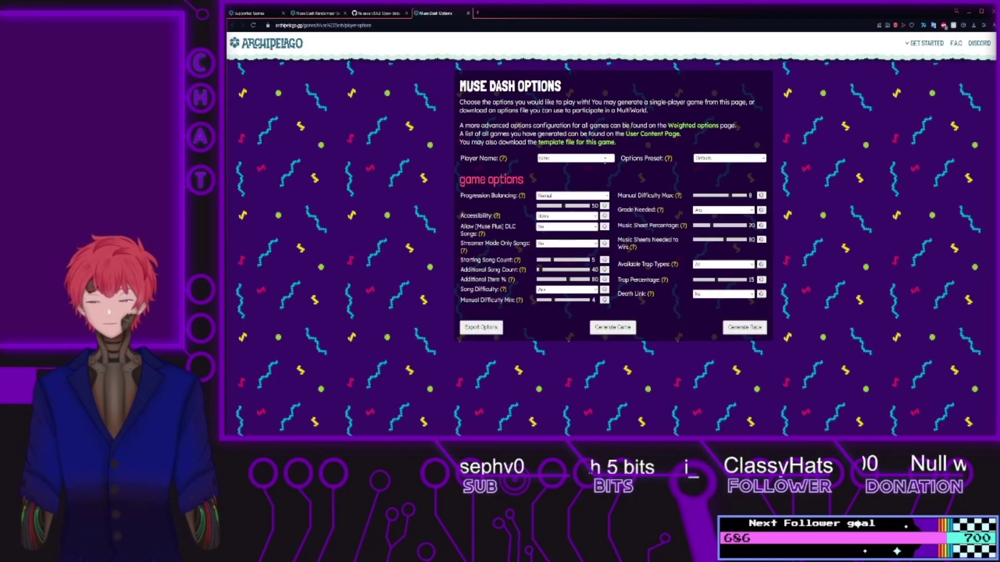
- Check the player name on the Muse Dash options page and export the options file
left_click_drag(605, 159, 474, 166)
left_click(555, 175)
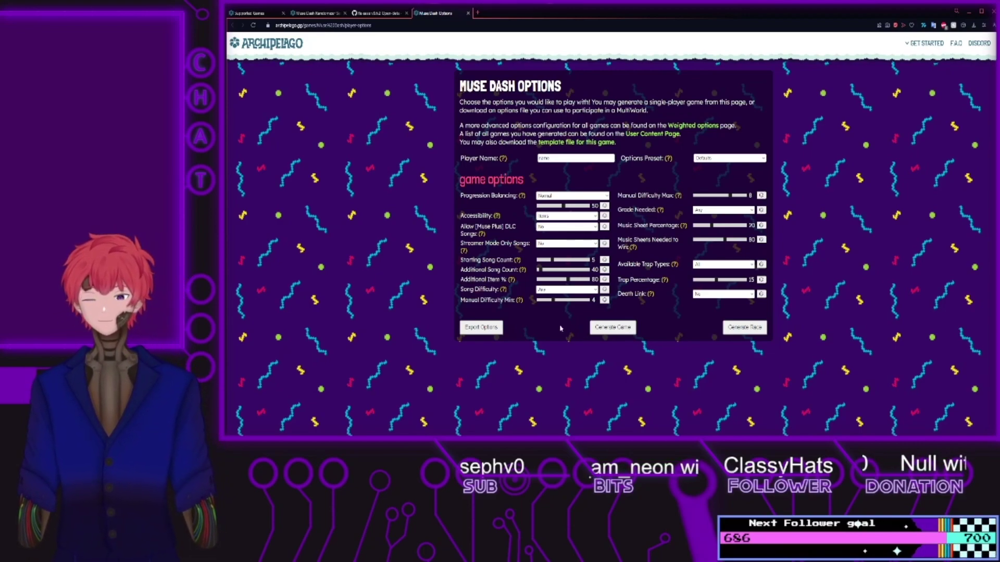
left_click(500, 329)
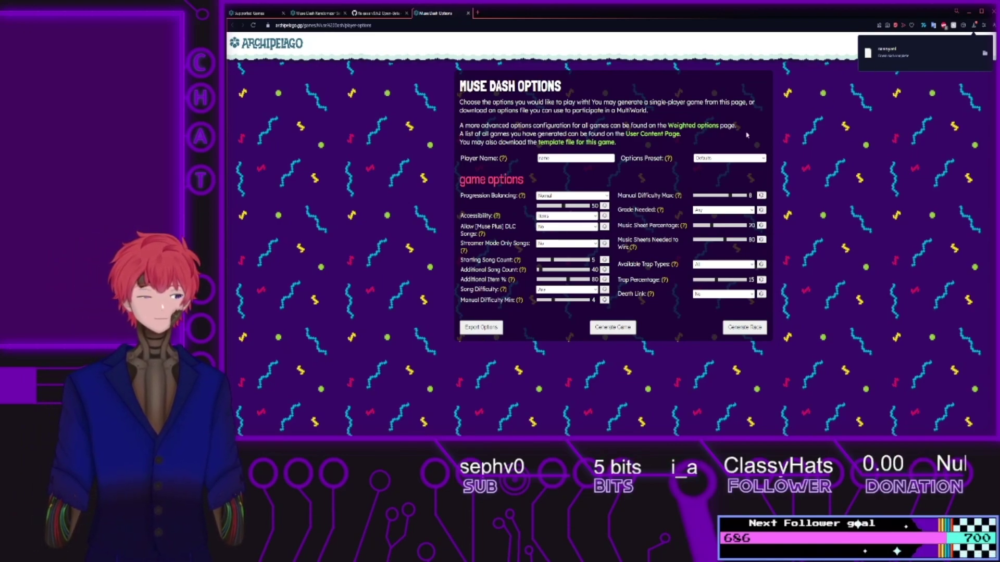
- Generate a game from the Muse Dash options and create a new room for its seed
double_click(595, 157)
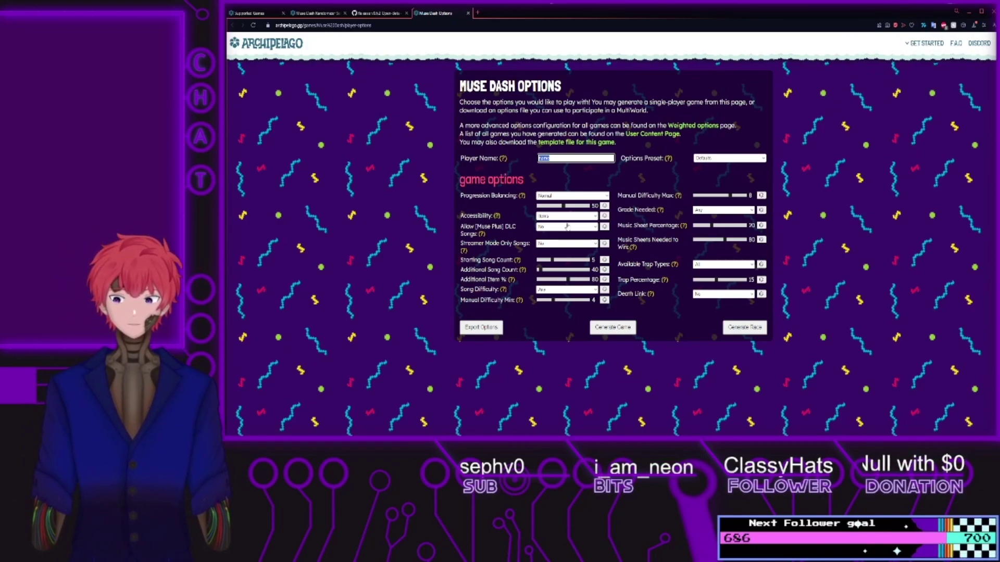
left_click(623, 325)
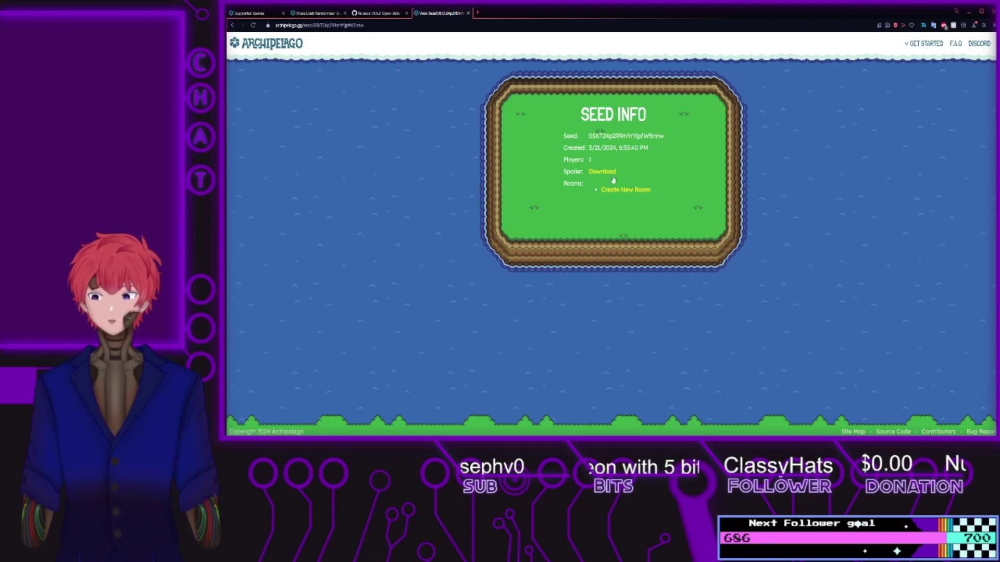
left_click(619, 192)
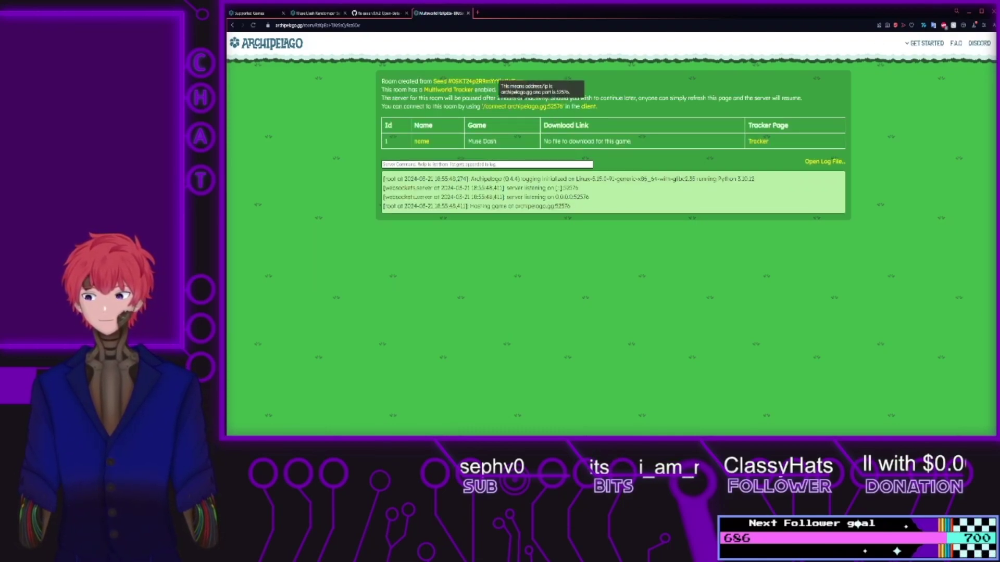
- Copy the room address archipelago.gg:52576 into Muse Dash's IP address and port field and log in to the server
left_click(536, 107)
left_click(545, 94)
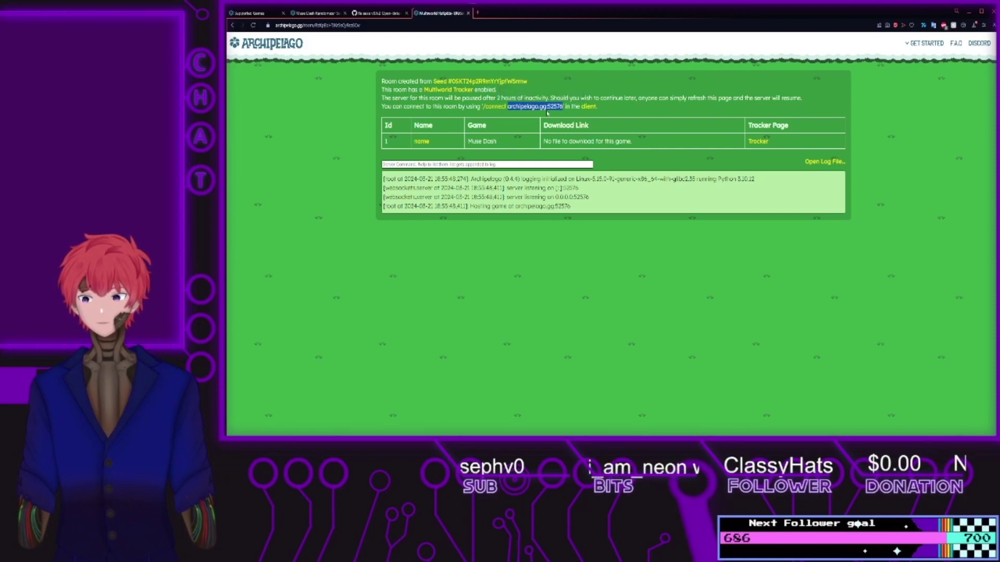
key("alt+Tab")
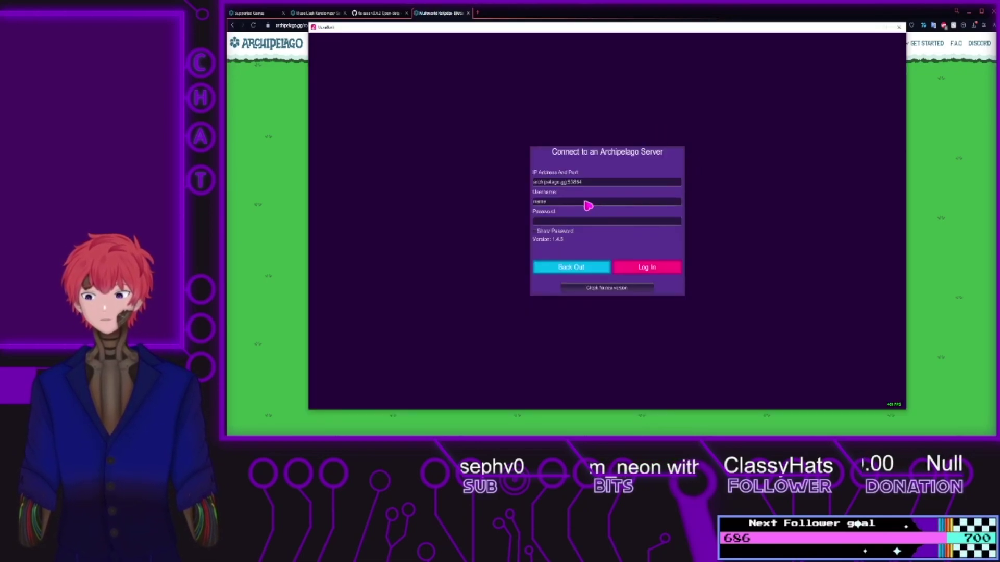
left_click(594, 186)
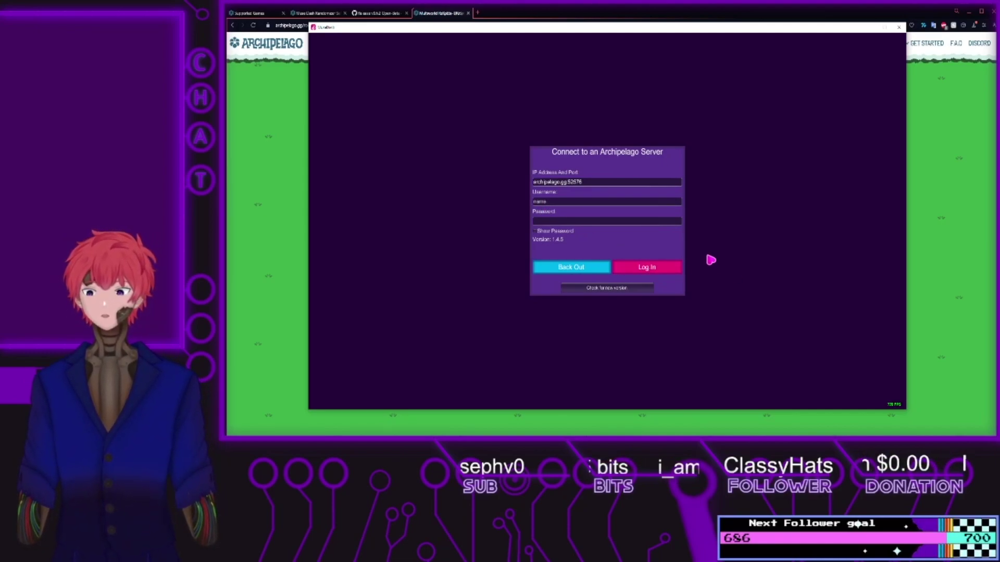
left_click(678, 268)
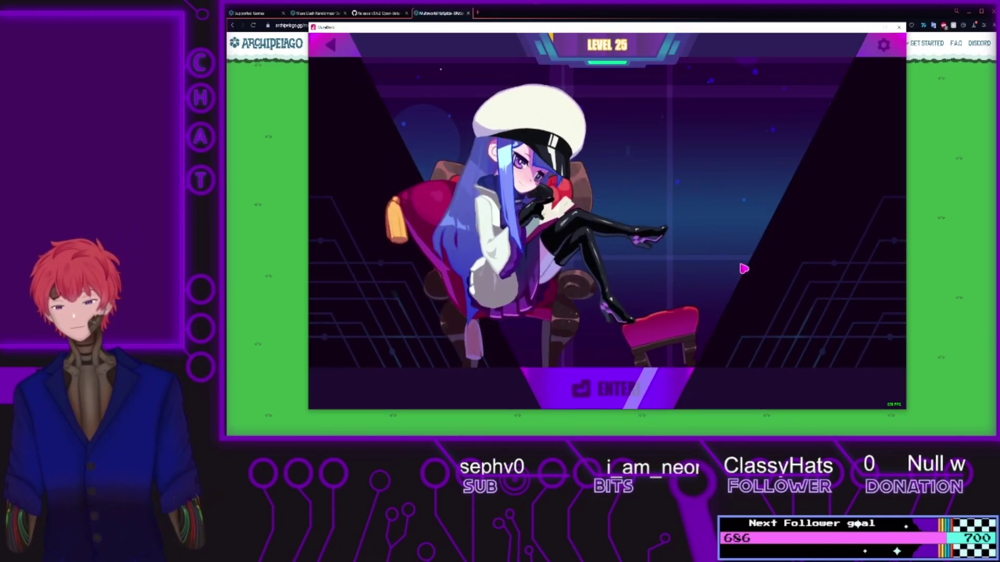
- Enter the song selection, dismiss the tips, and browse through the unlocked songs to Cage of Almeria
key("Return")
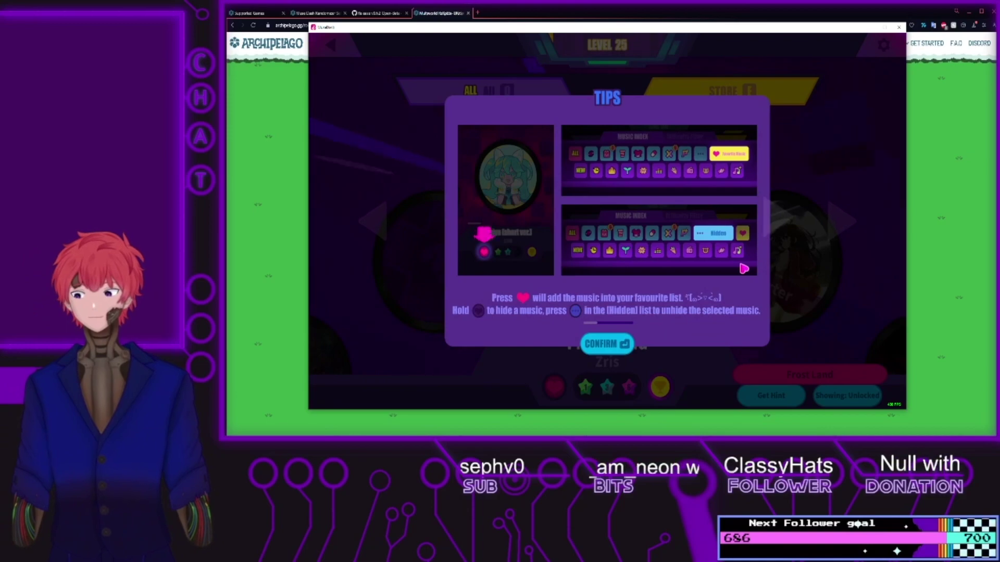
key("Return")
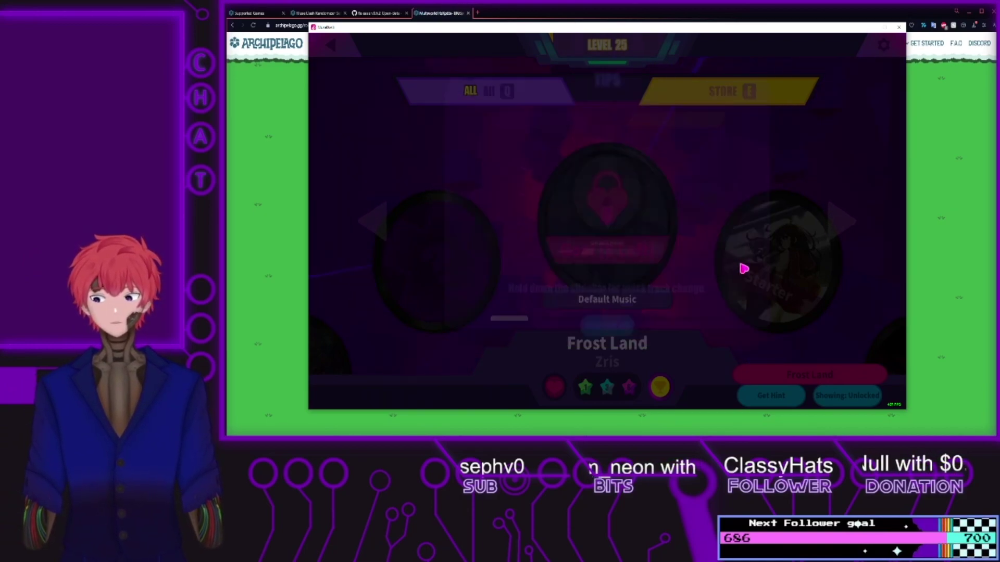
key("Right")
key("Right")
key("Right")
key("Right")
key("Right")
key("Right")
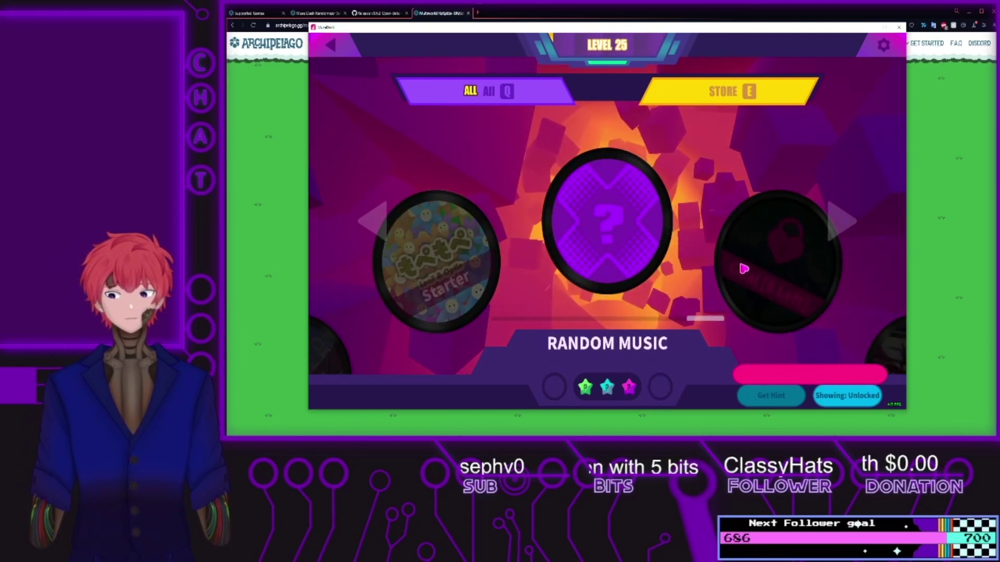
key("Right")
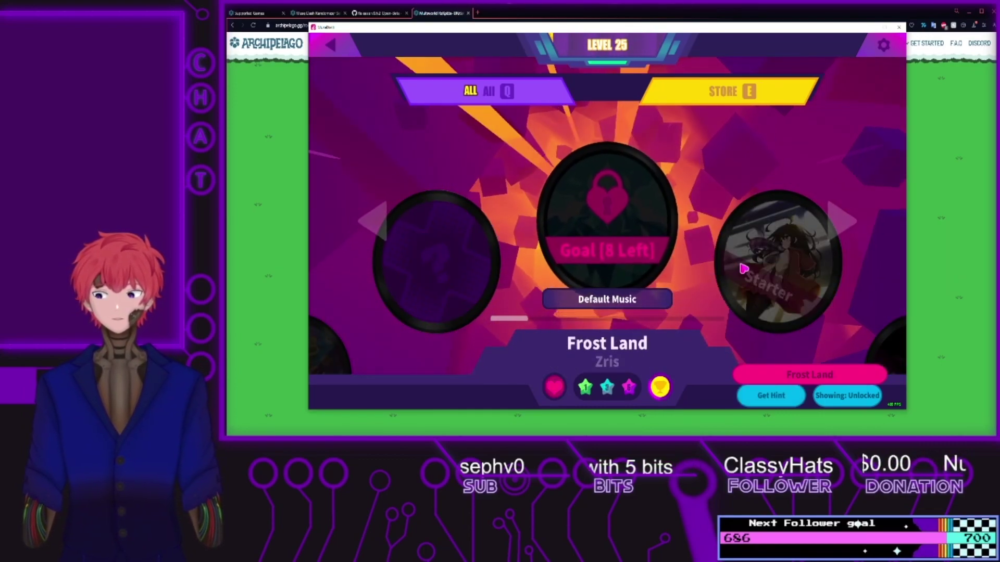
key("Right")
key("Right")
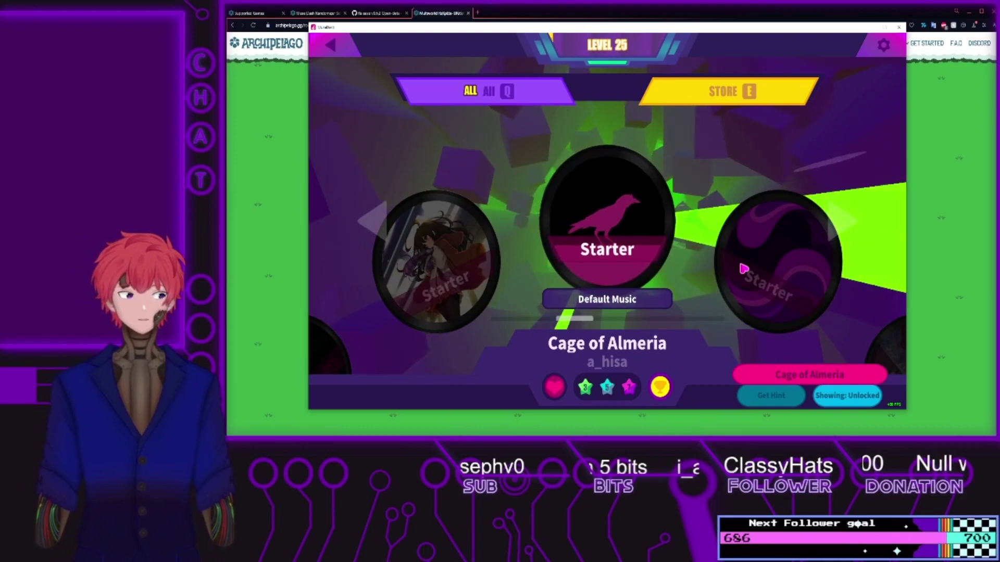